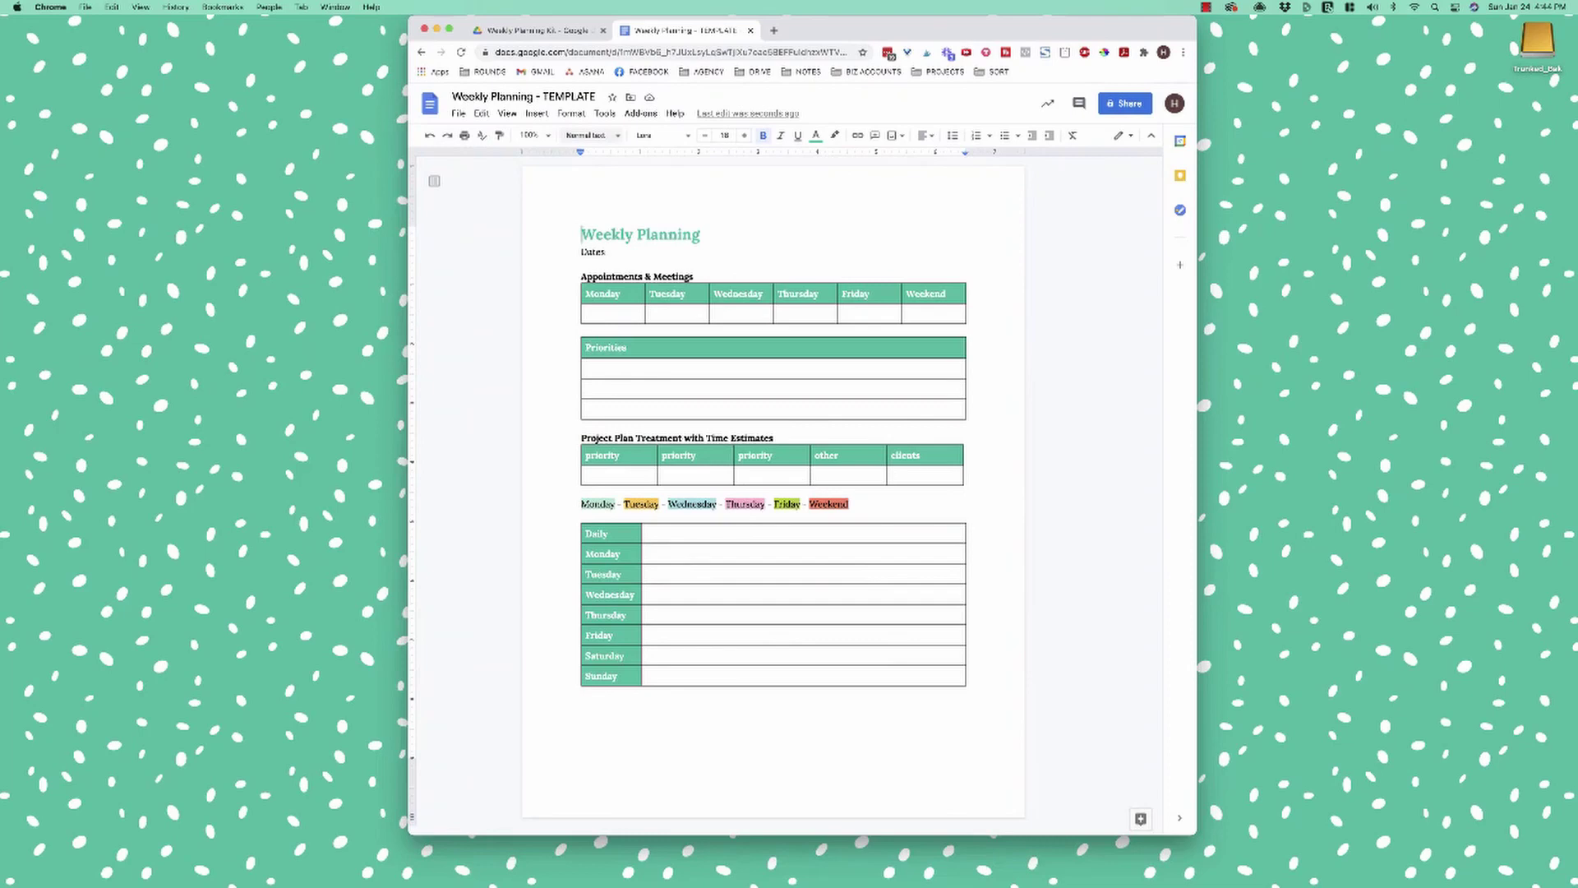
Rename the document to 'Weekly Planning - 01252021' and replace the Dates line with 'January 25th'
{"action": "double_click", "coordinate": [569, 96]}
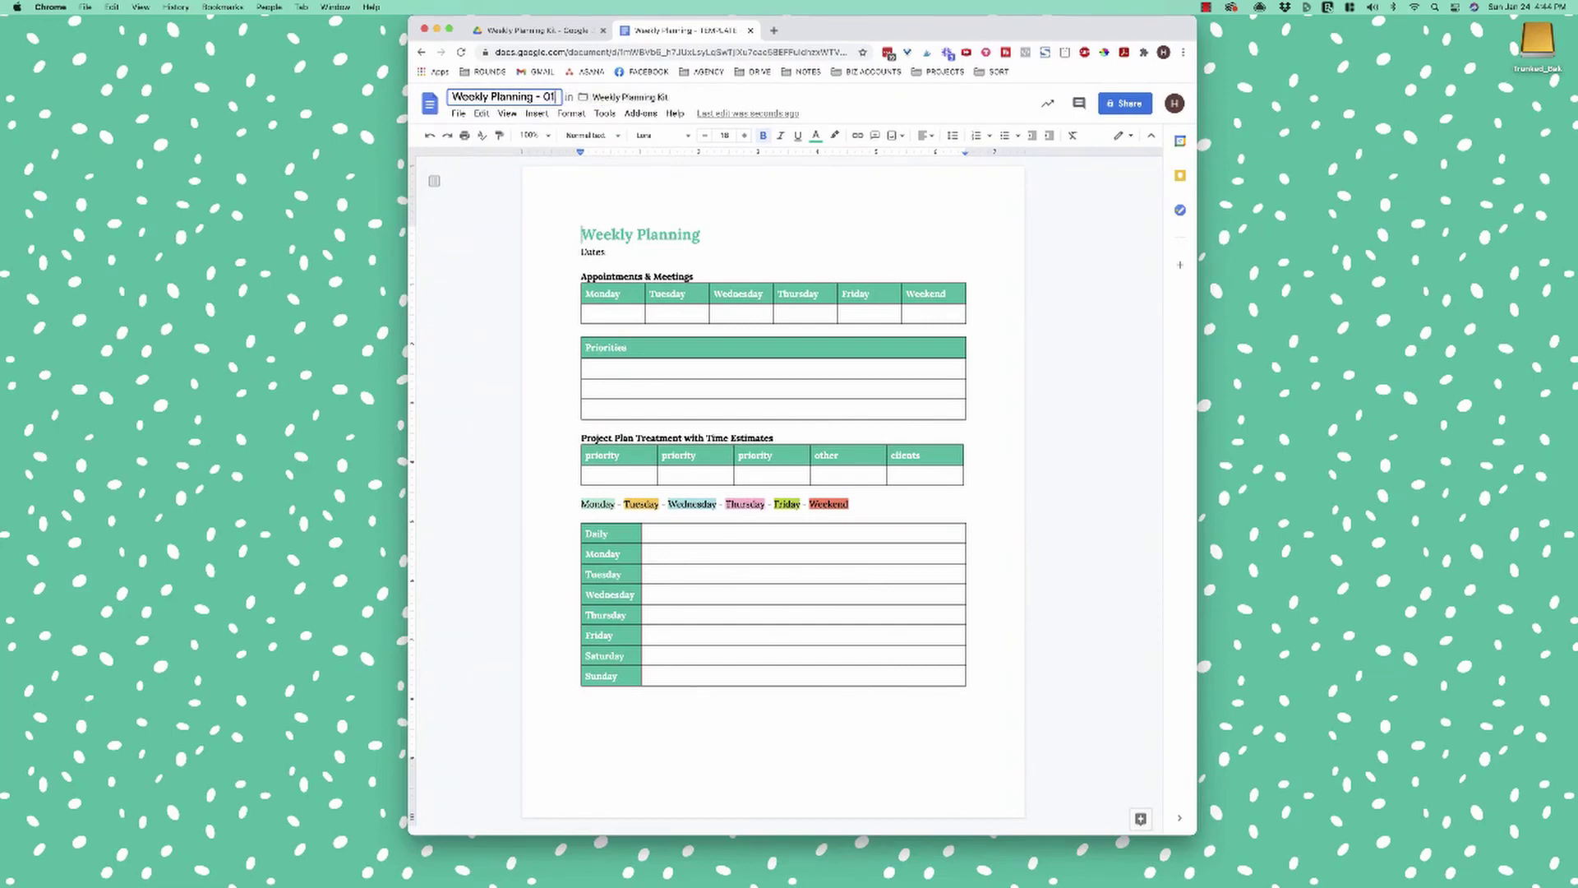
{"action": "type", "text": "252021"}
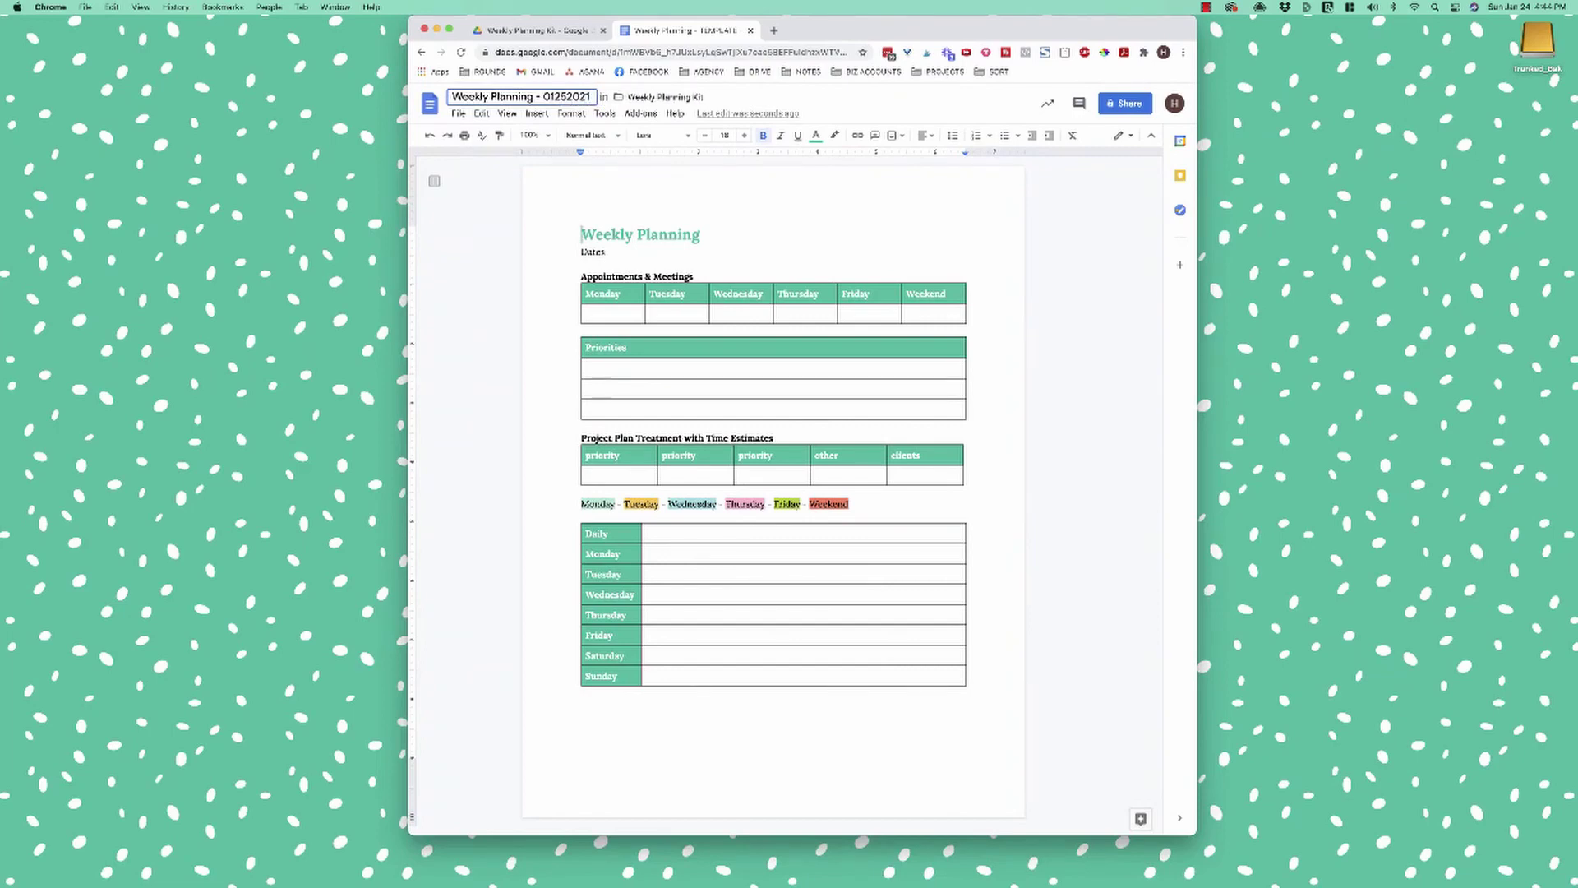
{"action": "key", "text": "Return"}
{"action": "double_click", "coordinate": [592, 251]}
{"action": "type", "text": "January 25th"}
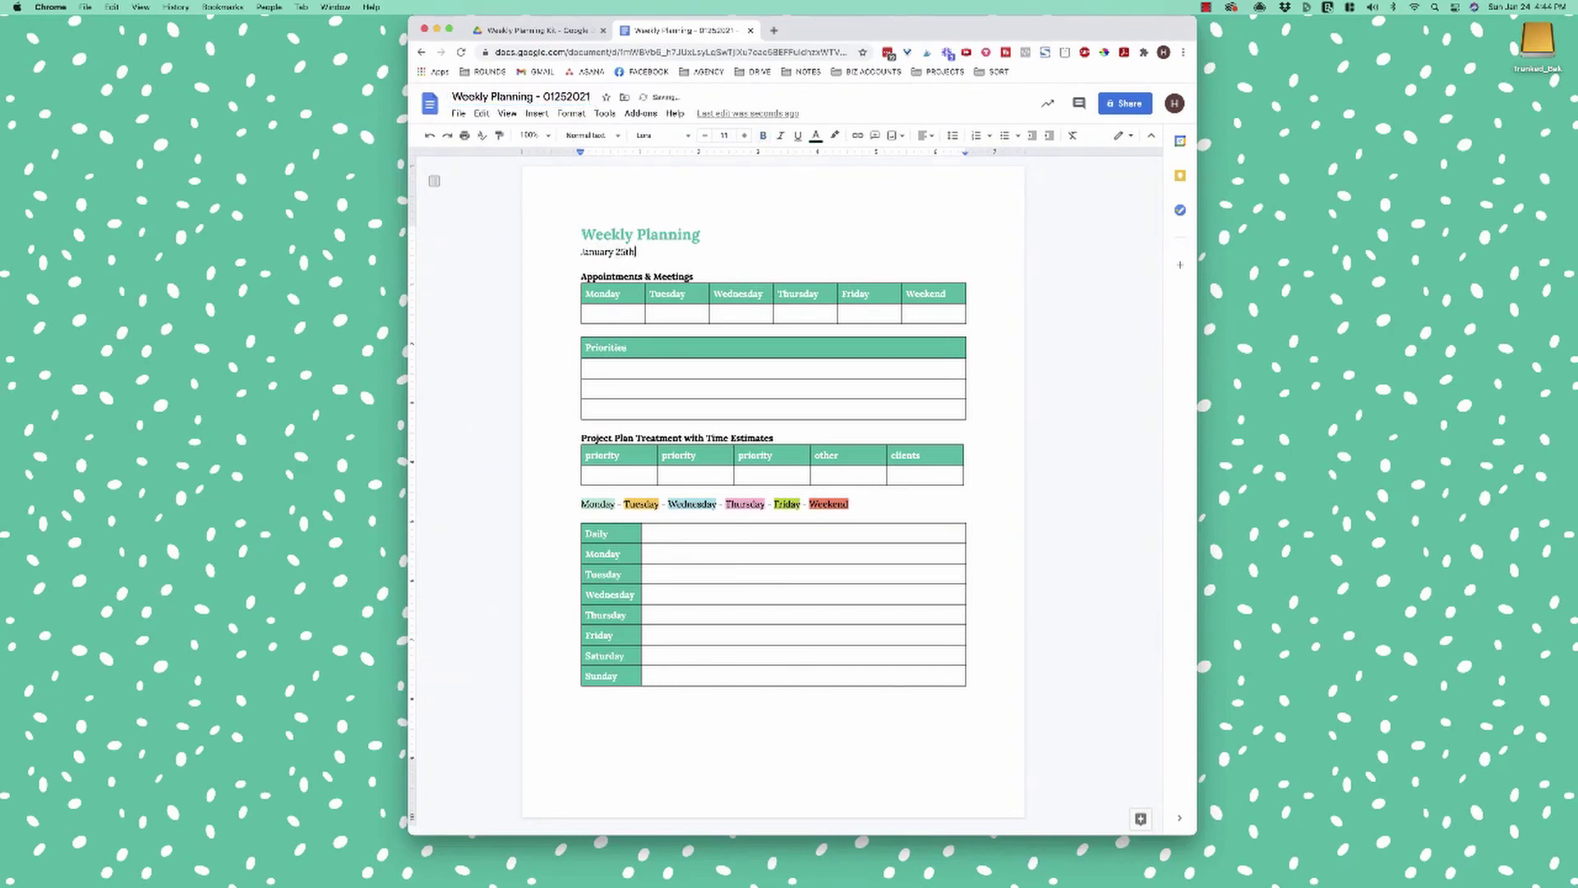
{"action": "key", "text": "Down"}
{"action": "left_click_drag", "start_coordinate": [600, 296], "coordinate": [937, 314]}
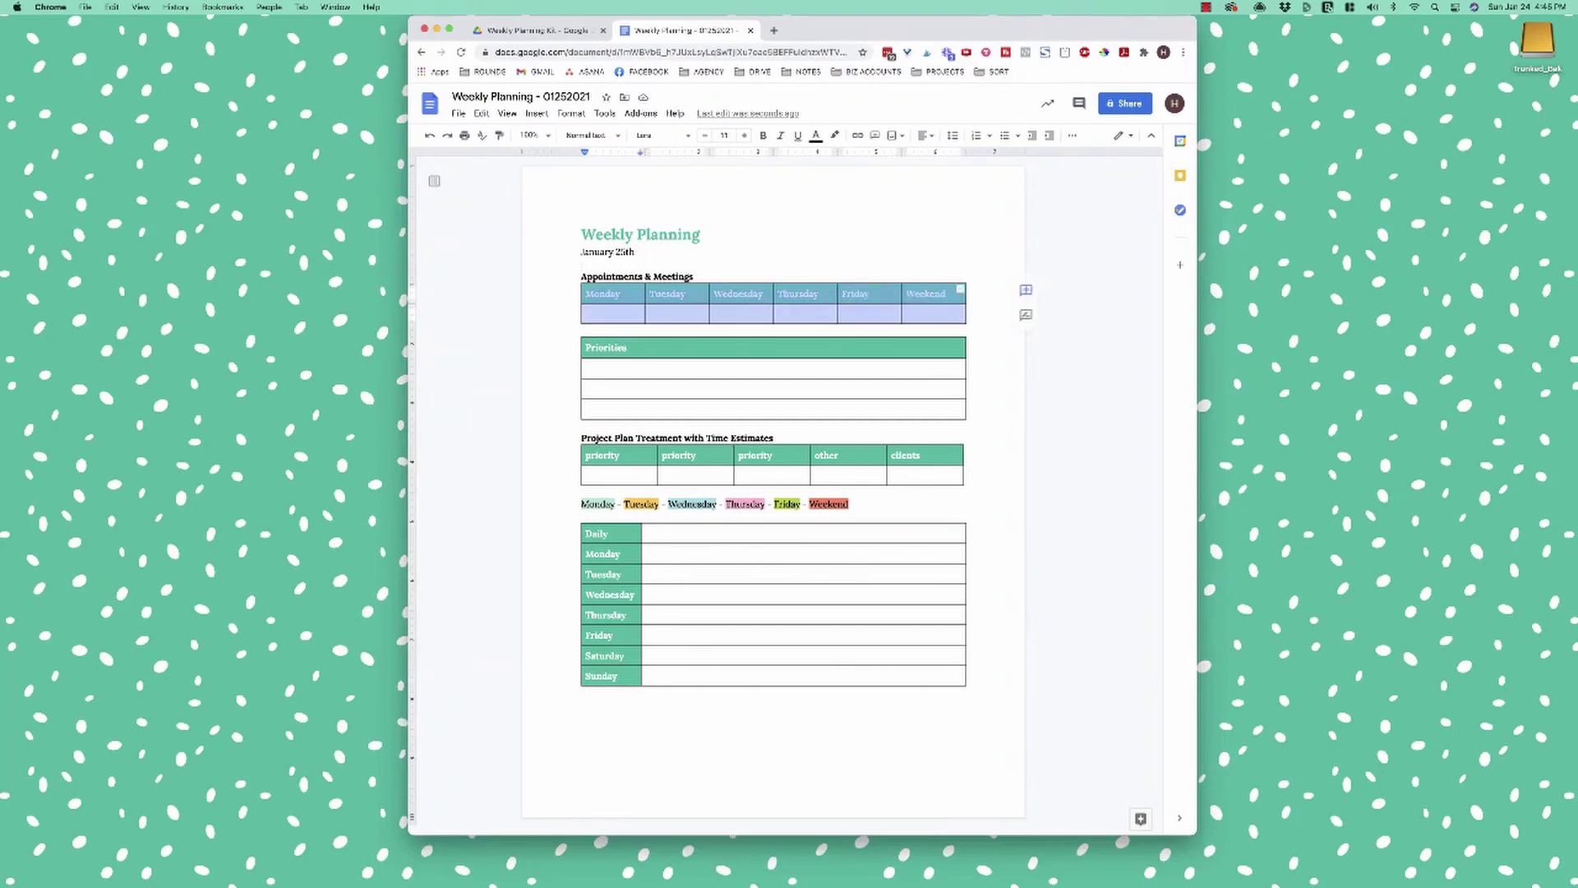
{"action": "key", "text": "Down"}
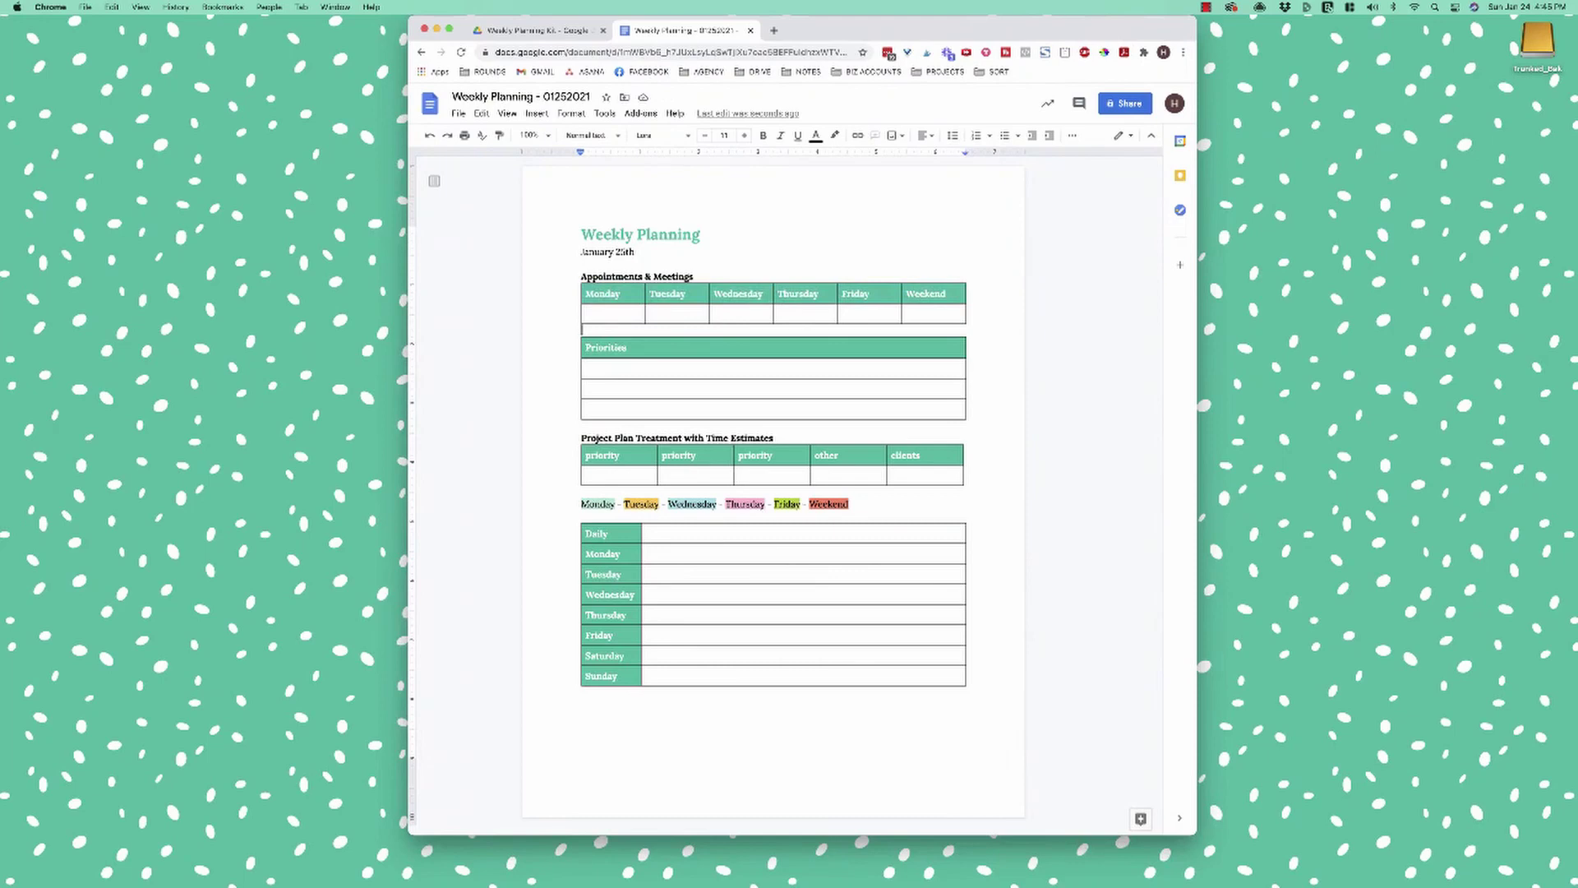
{"action": "left_click", "coordinate": [584, 313]}
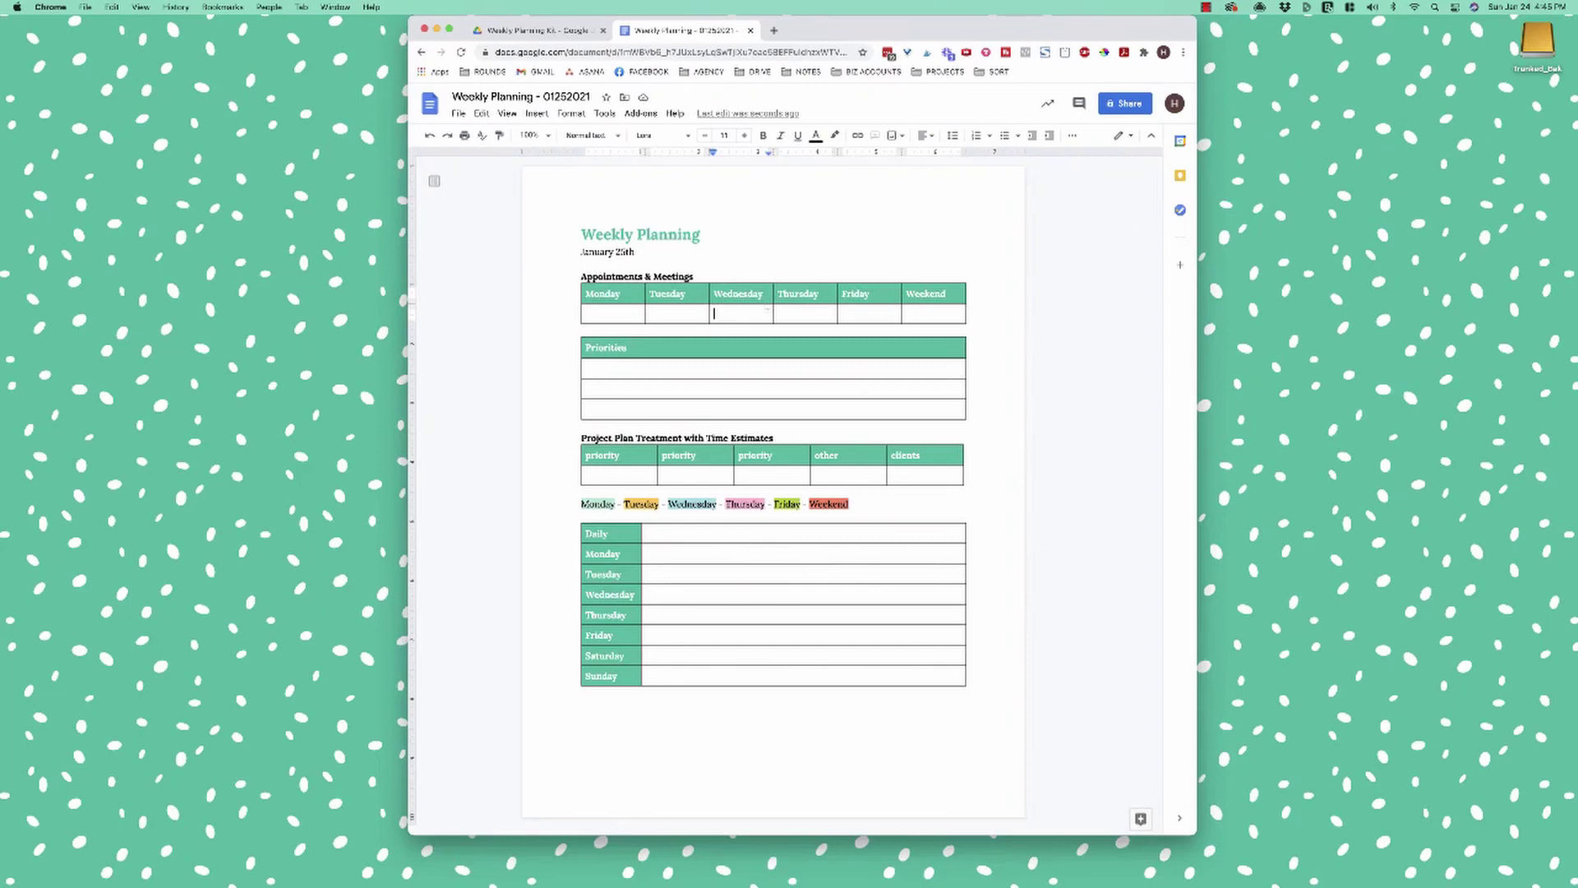
{"action": "left_click_drag", "start_coordinate": [592, 367], "coordinate": [953, 408]}
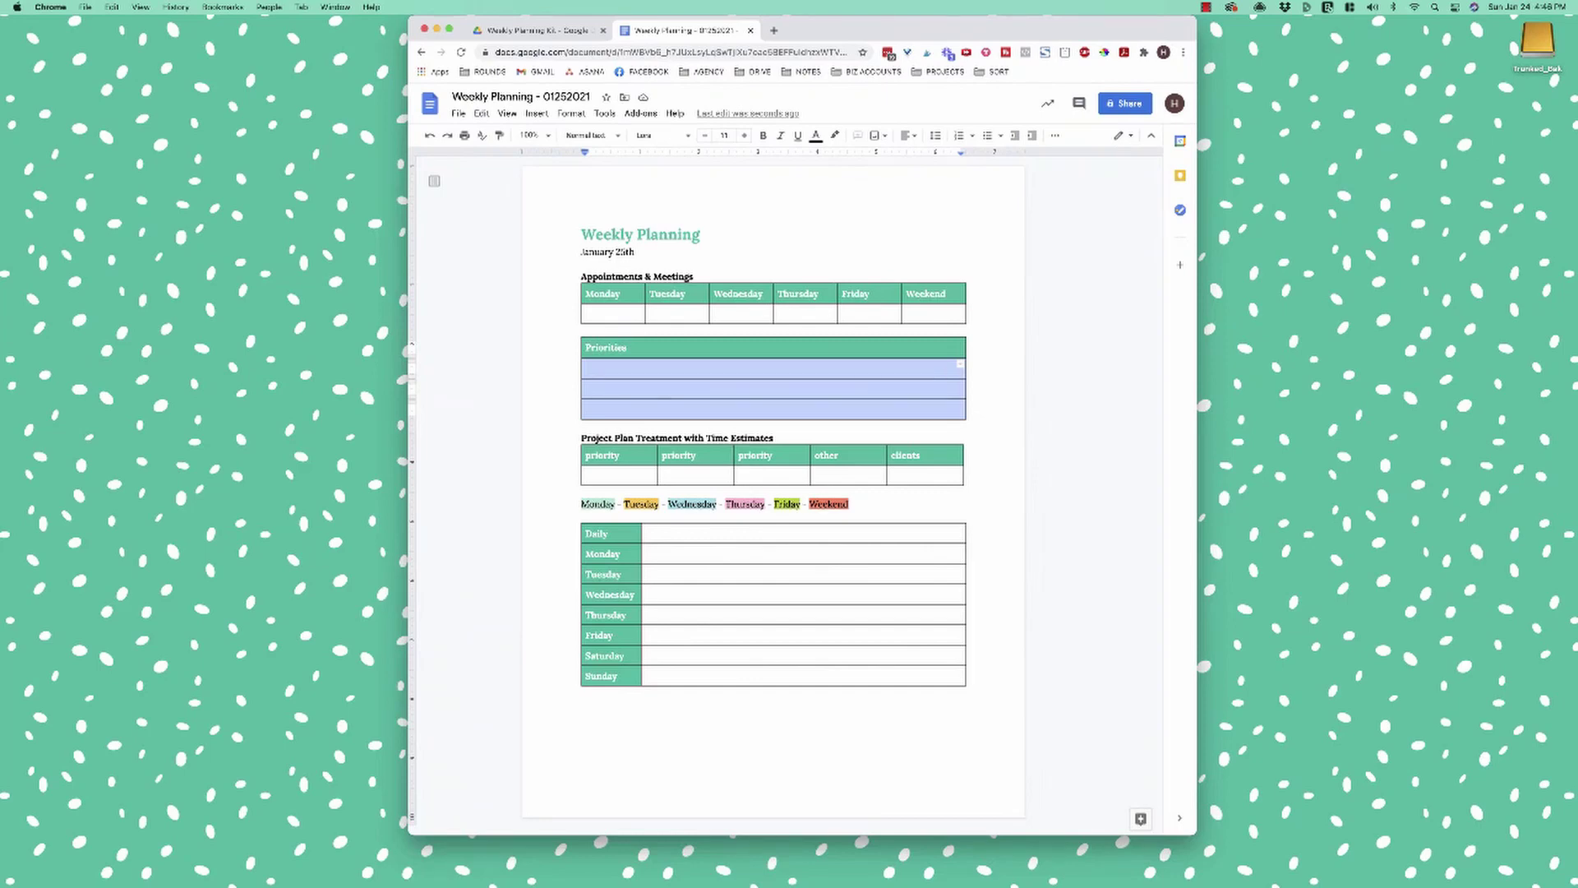
{"action": "key", "text": "Right"}
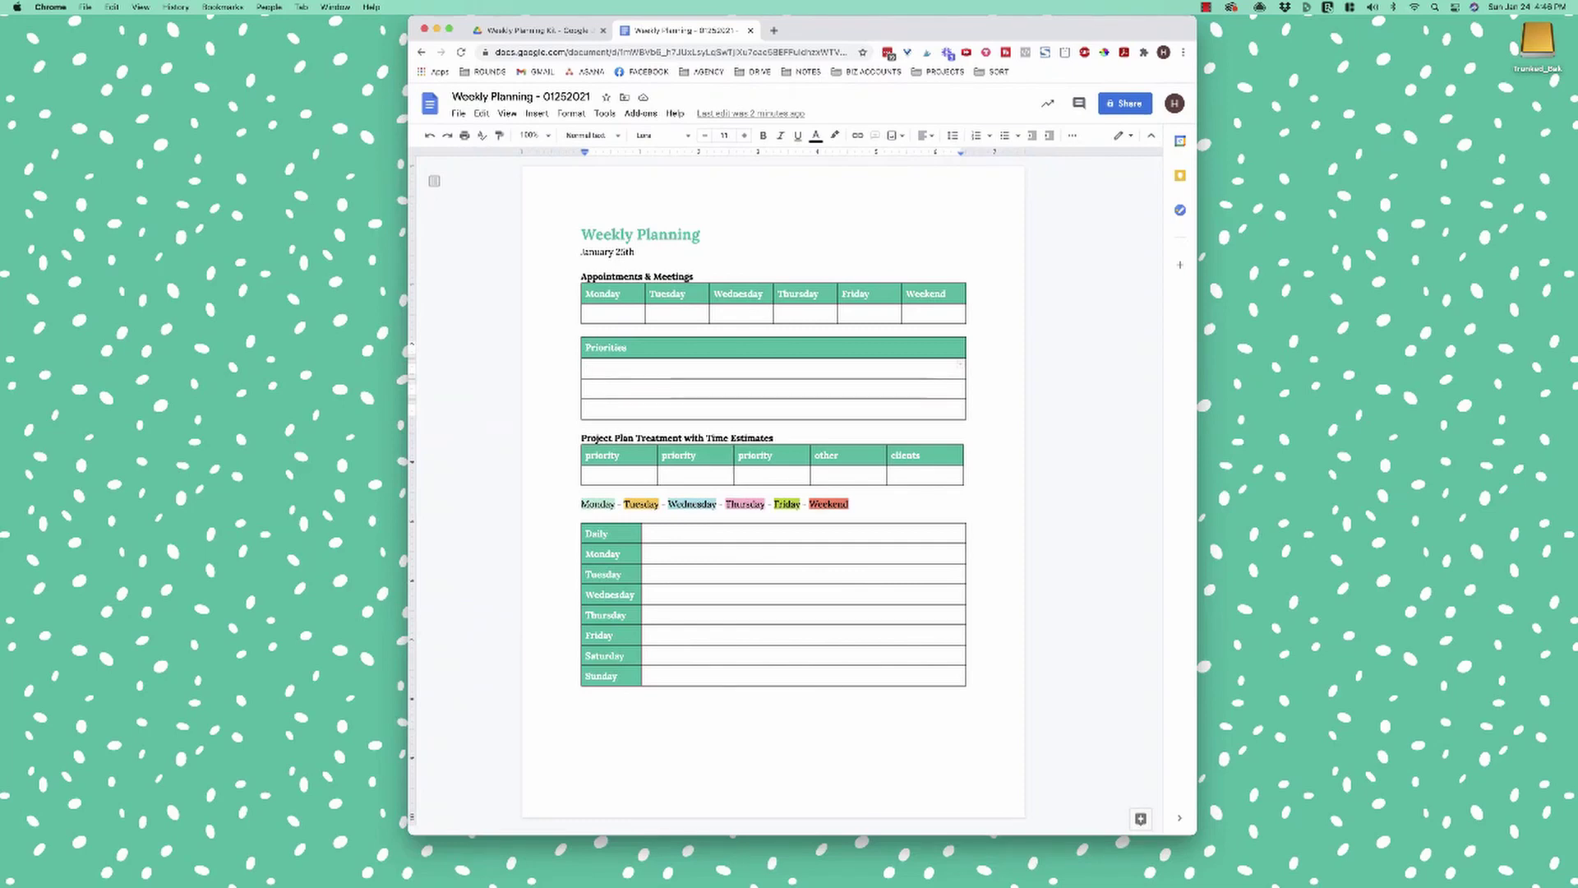
Type Webinar, Admin Systems and Survey Report into the three empty Priorities rows
{"action": "key", "text": "shift+Down"}
{"action": "key", "text": "shift+Down"}
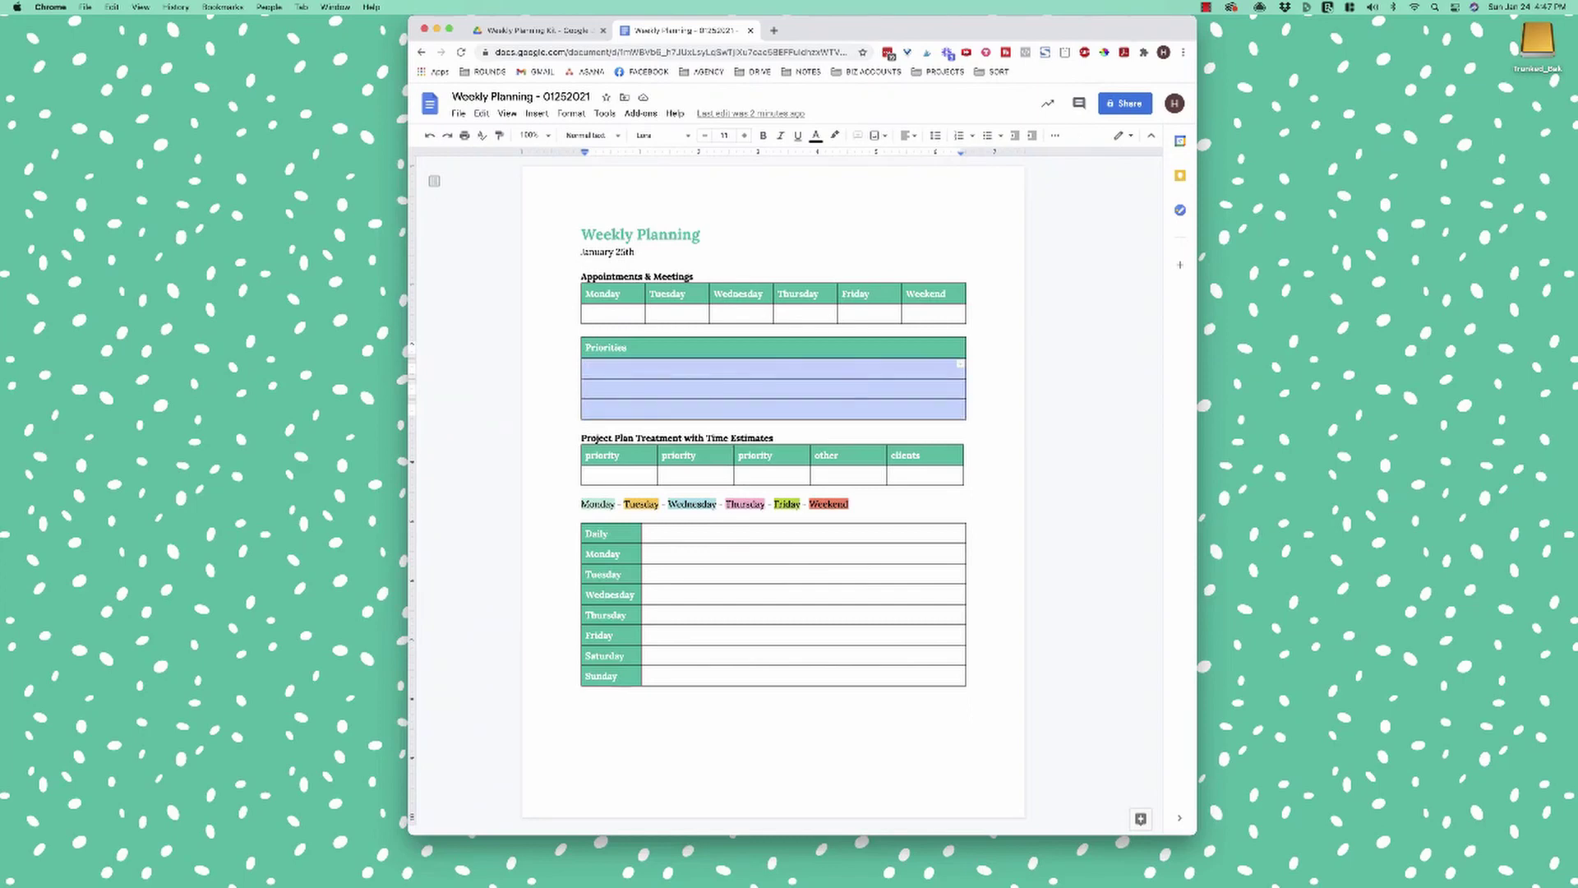
{"action": "left_click", "coordinate": [586, 368]}
{"action": "type", "text": "Webinar"}
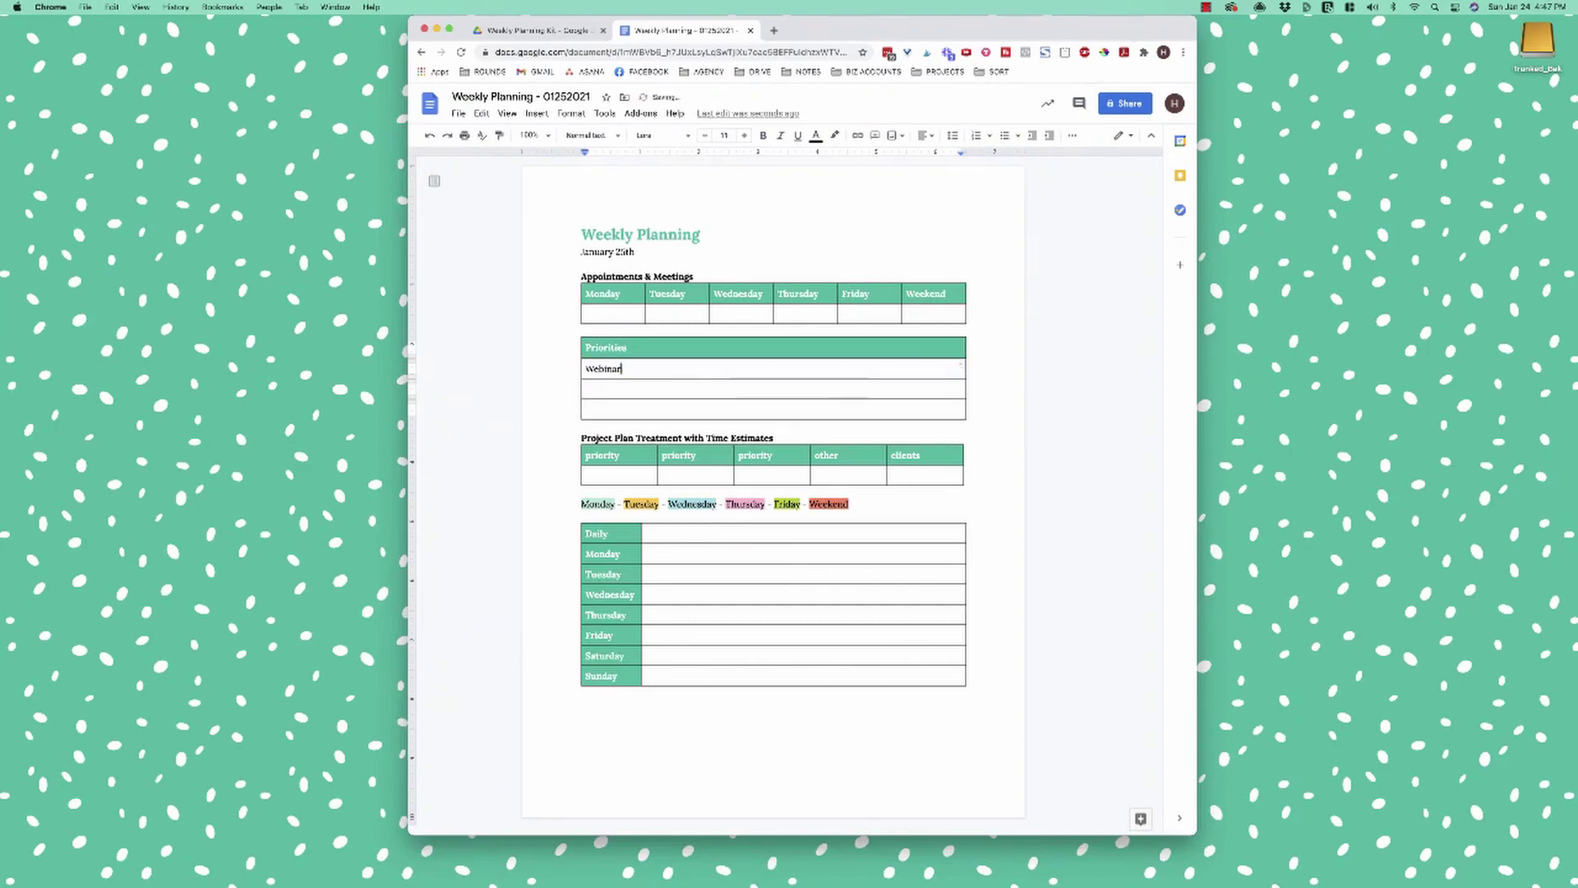
{"action": "key", "text": "Tab"}
{"action": "type", "text": "Todo"}
{"action": "key", "text": "BackSpace"}
{"action": "key", "text": "BackSpace"}
{"action": "key", "text": "BackSpace"}
{"action": "key", "text": "BackSpace"}
{"action": "type", "text": "Opts"}
{"action": "key", "text": "BackSpace"}
{"action": "key", "text": "BackSpace"}
{"action": "key", "text": "BackSpace"}
{"action": "key", "text": "BackSpace"}
{"action": "key", "text": "BackSpace"}
{"action": "type", "text": "Admin Systems"}
{"action": "left_click", "coordinate": [586, 409]}
{"action": "type", "text": "Survey Report"}
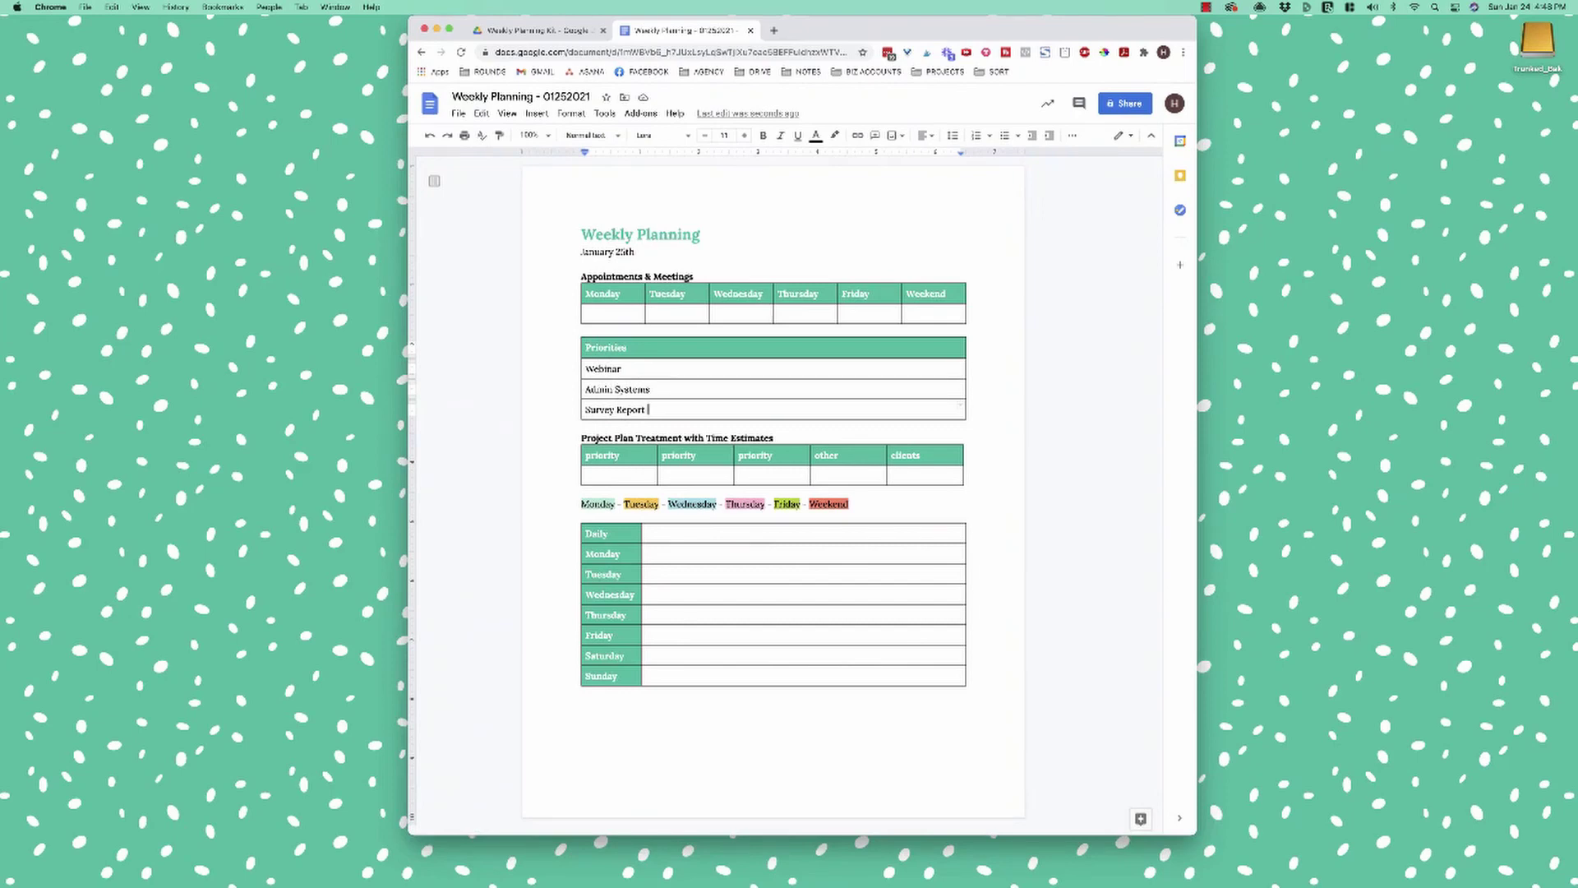
Replace the first 'priority' header with Webinar, pasted without formatting
{"action": "double_click", "coordinate": [602, 369]}
{"action": "key", "text": "super+c"}
{"action": "double_click", "coordinate": [602, 455]}
{"action": "right_click", "coordinate": [602, 454]}
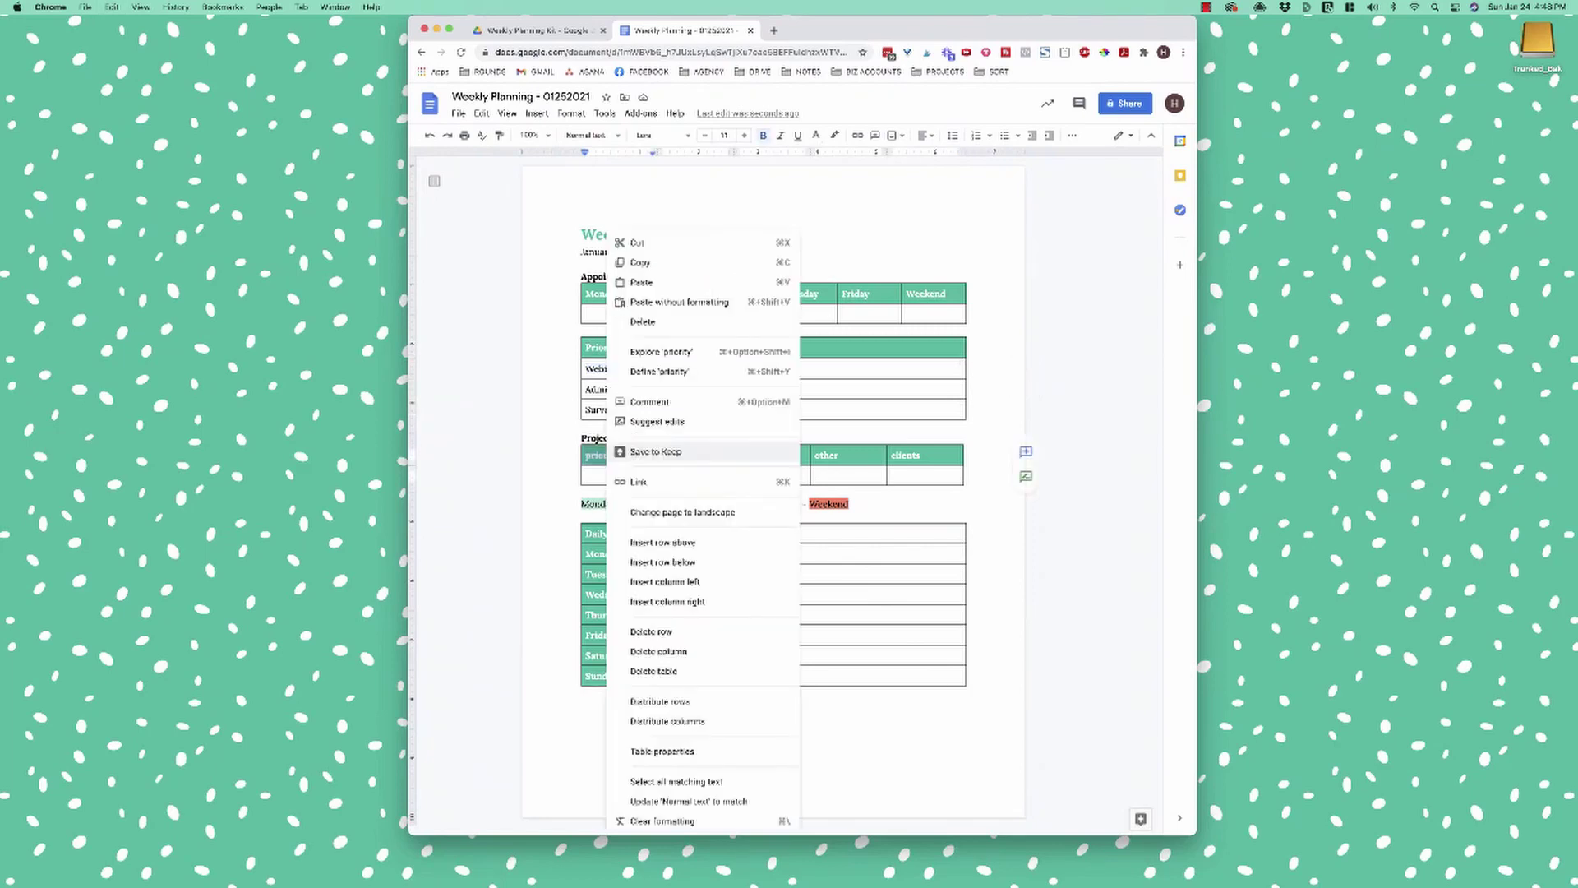
{"action": "key", "text": "Escape"}
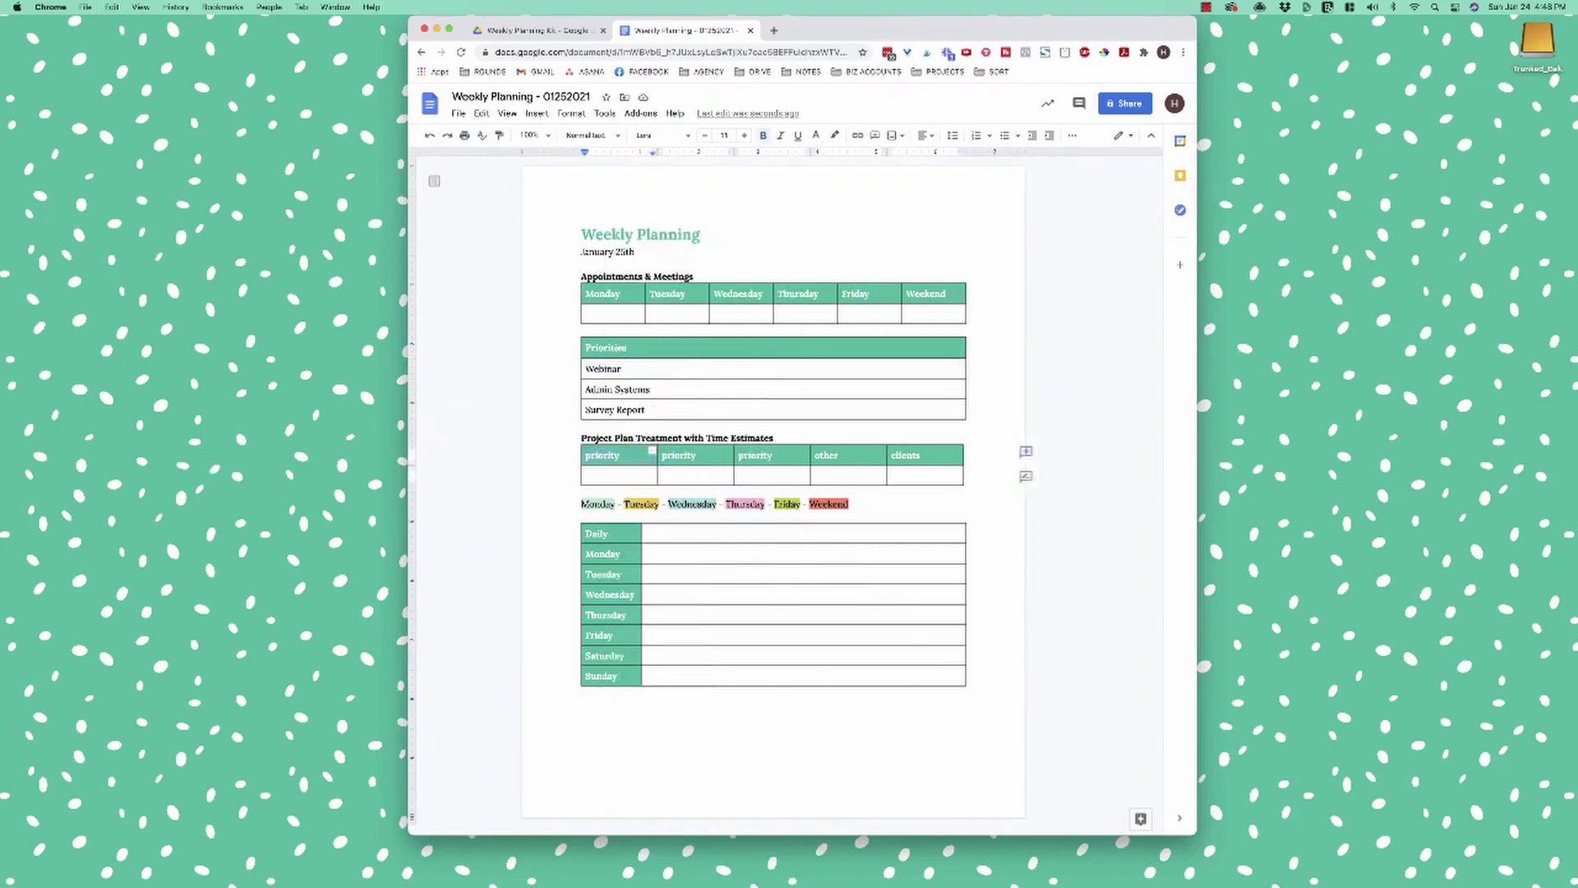
{"action": "right_click", "coordinate": [601, 455]}
{"action": "left_click", "coordinate": [673, 302]}
Copy Admin Systems and paste it as plain text over the second header
{"action": "left_click_drag", "start_coordinate": [585, 388], "coordinate": [651, 389]}
{"action": "key", "text": "super+c"}
{"action": "left_click", "coordinate": [698, 455]}
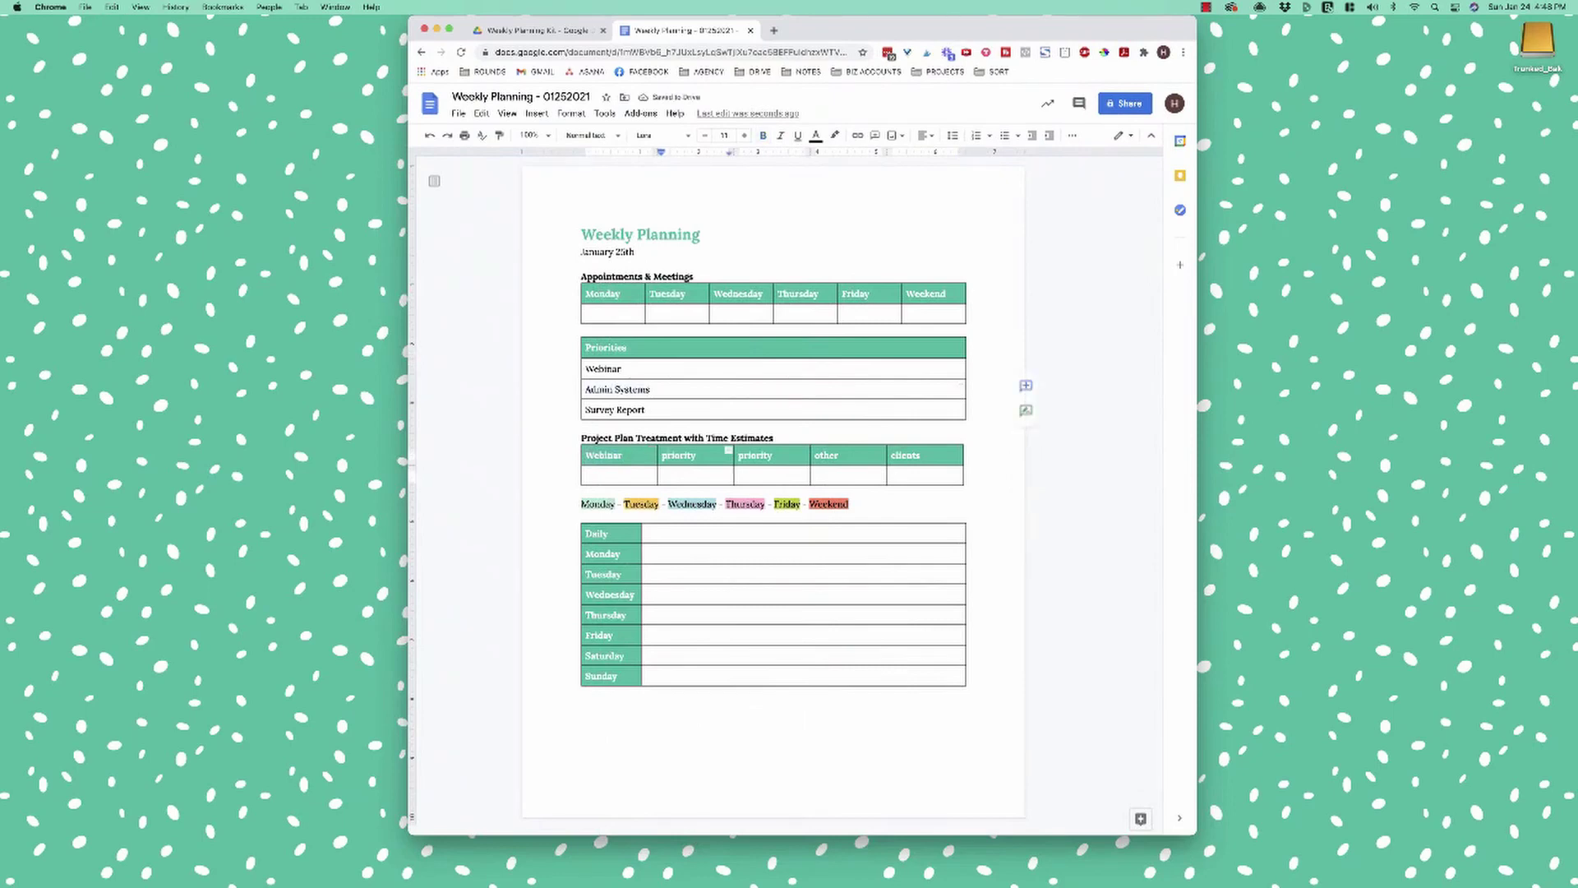
{"action": "right_click", "coordinate": [728, 450]}
{"action": "left_click", "coordinate": [723, 303]}
Paste Survey Report as plain text over the third header, then move below Webinar
{"action": "left_click_drag", "start_coordinate": [585, 410], "coordinate": [646, 410]}
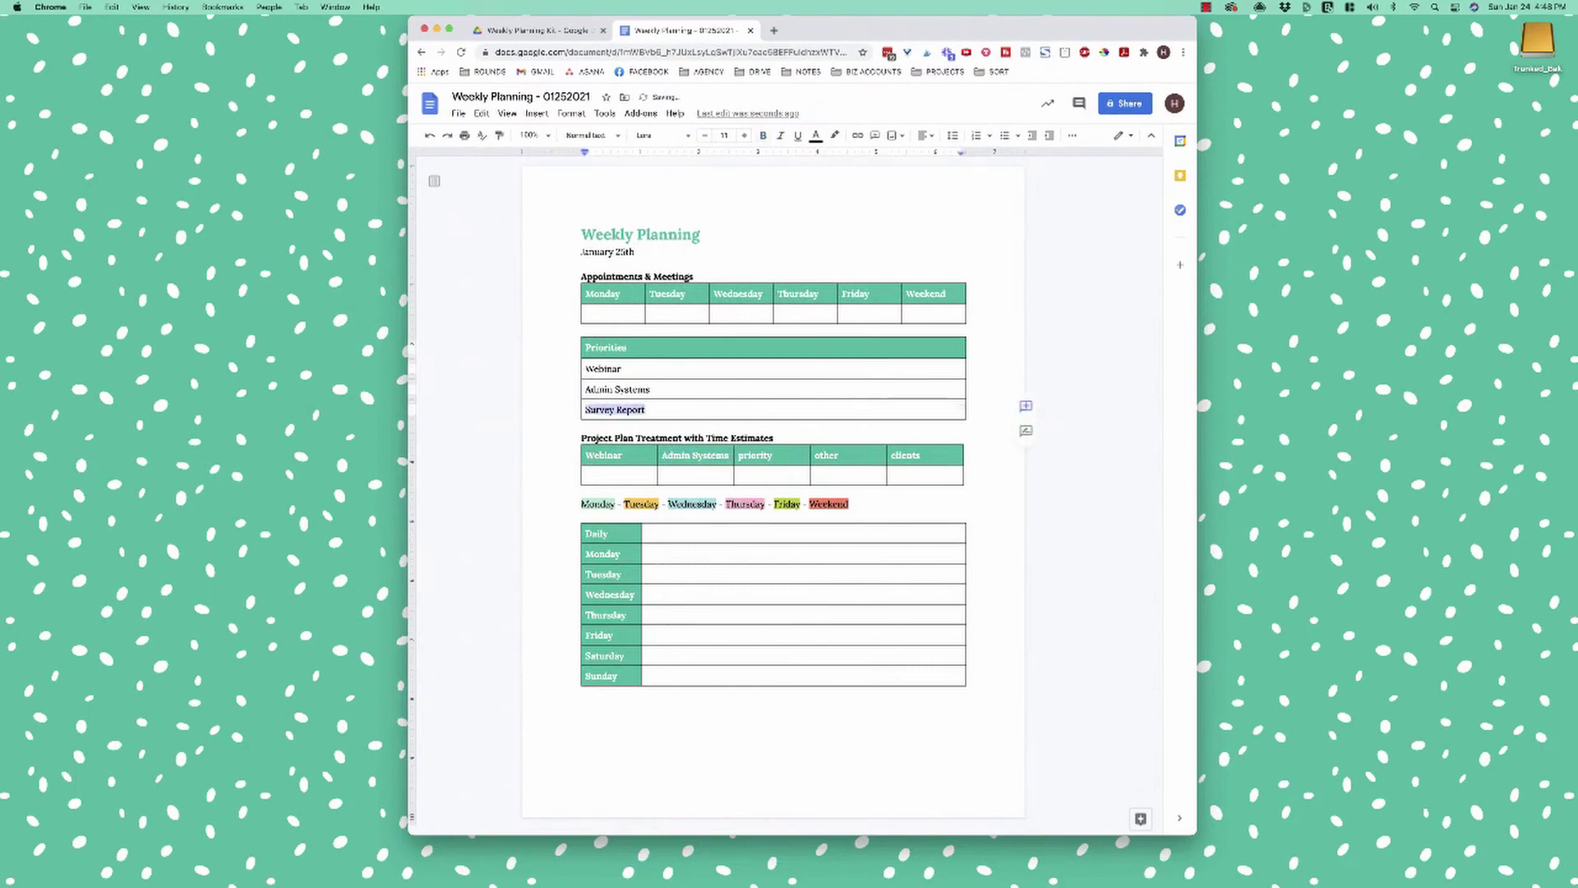
{"action": "key", "text": "super+c"}
{"action": "double_click", "coordinate": [755, 454]}
{"action": "right_click", "coordinate": [755, 454]}
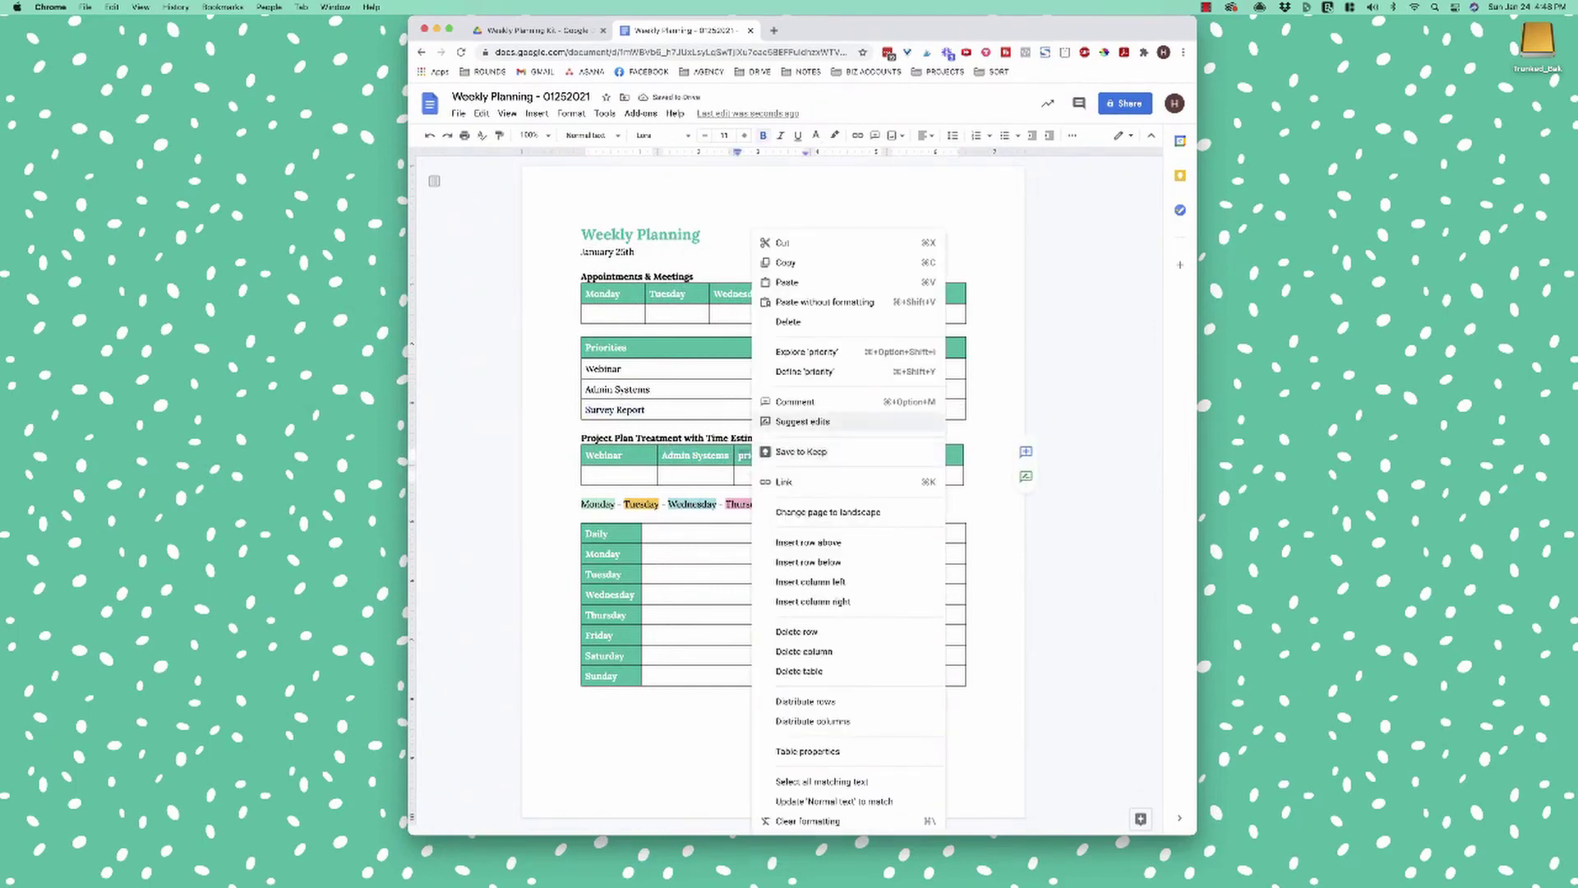
{"action": "left_click", "coordinate": [790, 301]}
{"action": "left_click_drag", "start_coordinate": [816, 475], "coordinate": [881, 451]}
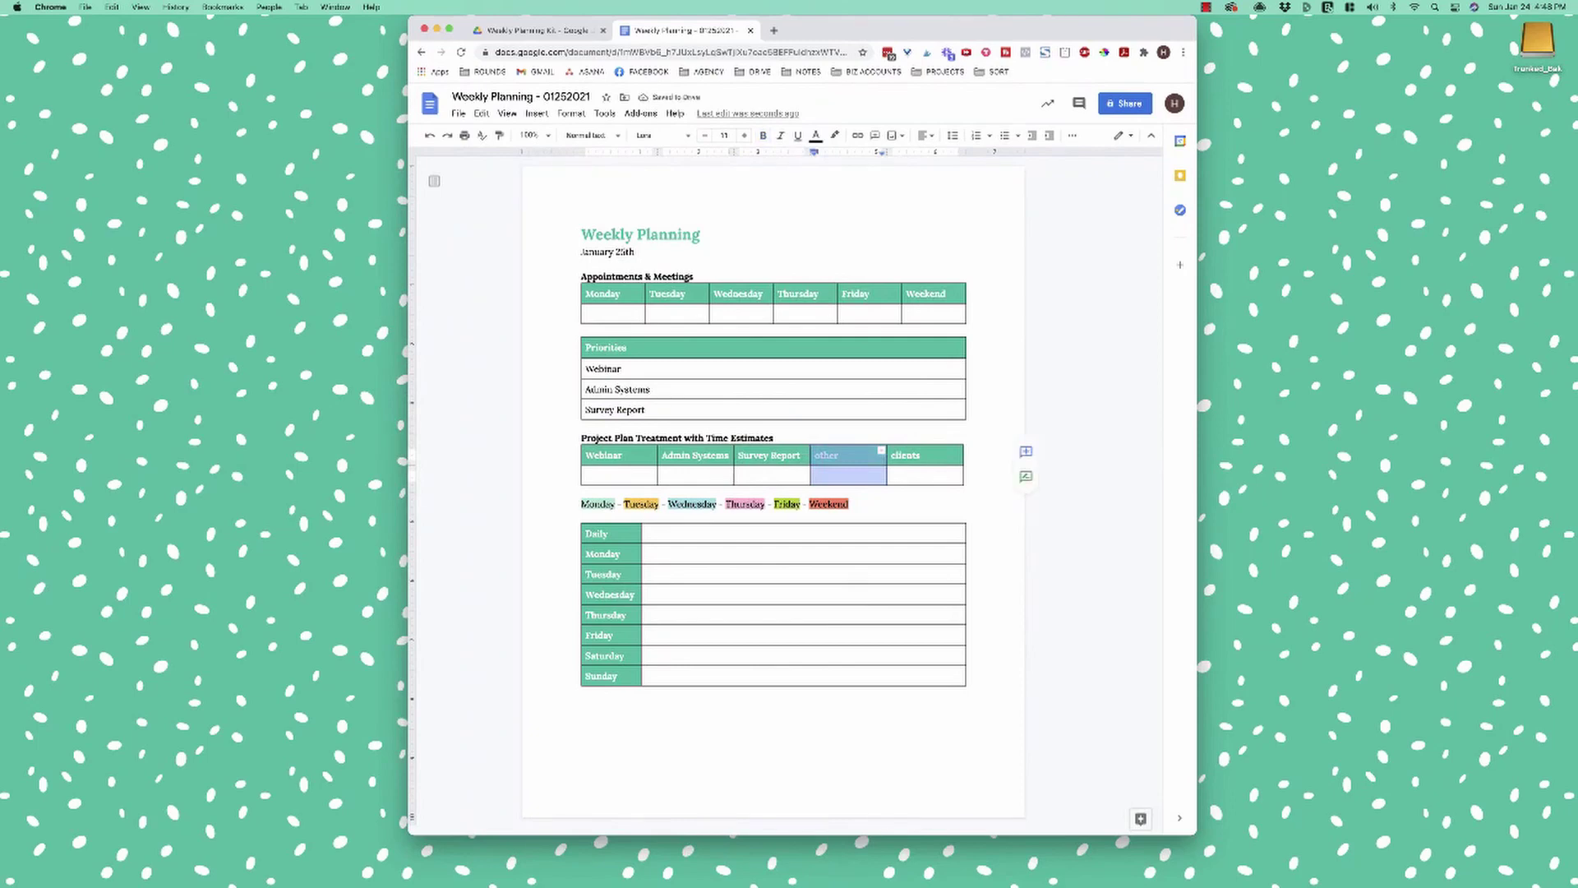
{"action": "left_click", "coordinate": [921, 455]}
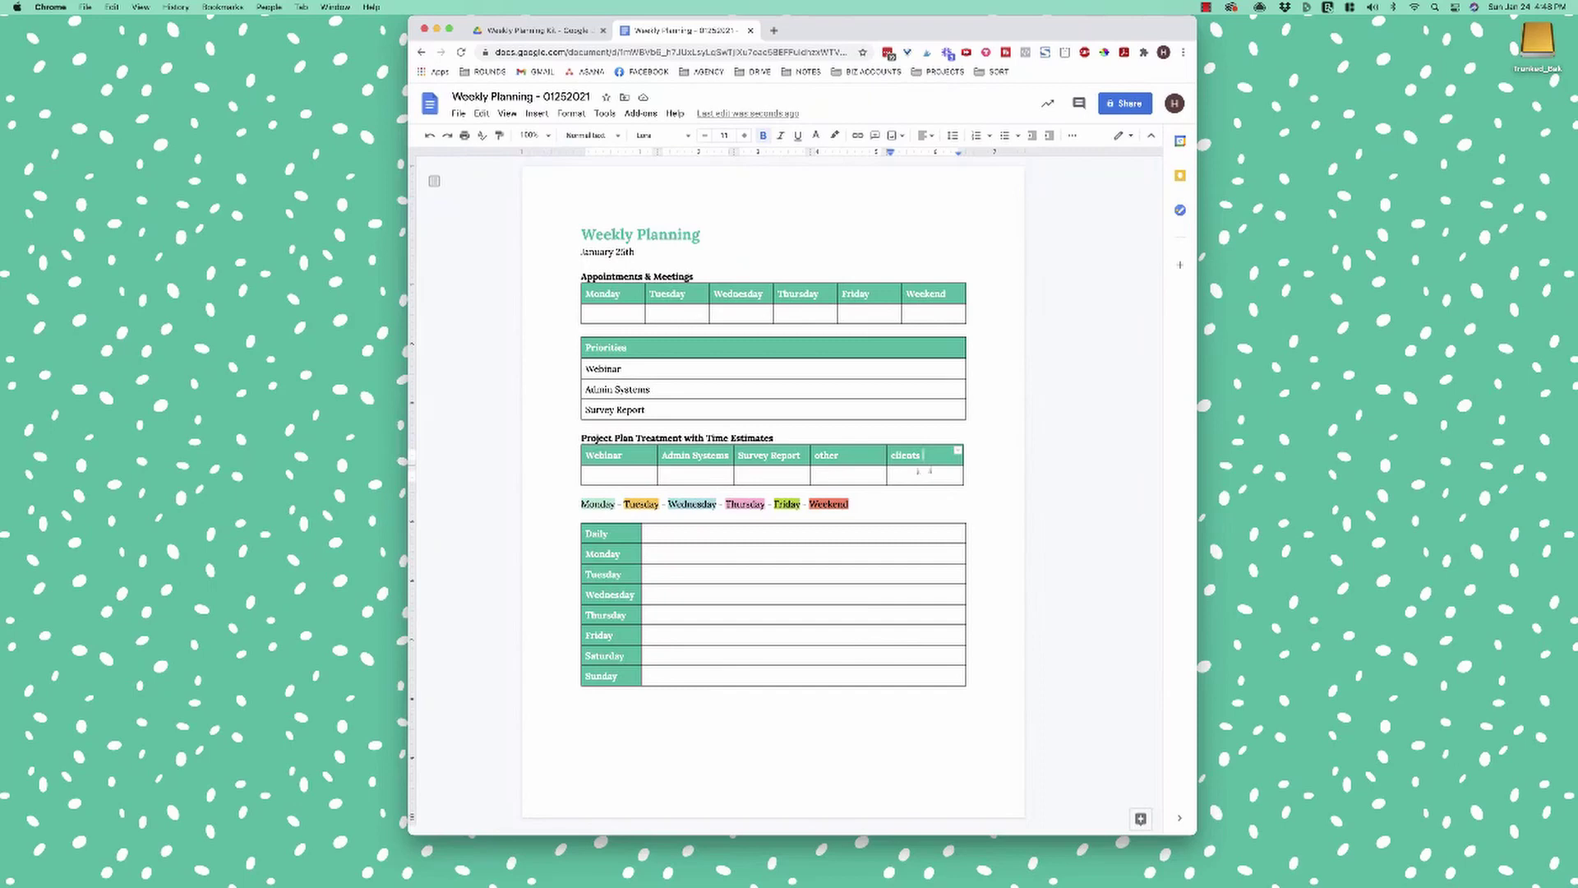
{"action": "key", "text": "Tab"}
List Webinar Outline 45m, Storyboard 25m, Slides (Rough) 60m and Graphics 60m under Webinar
{"action": "type", "text": "Webinar Outline - "}
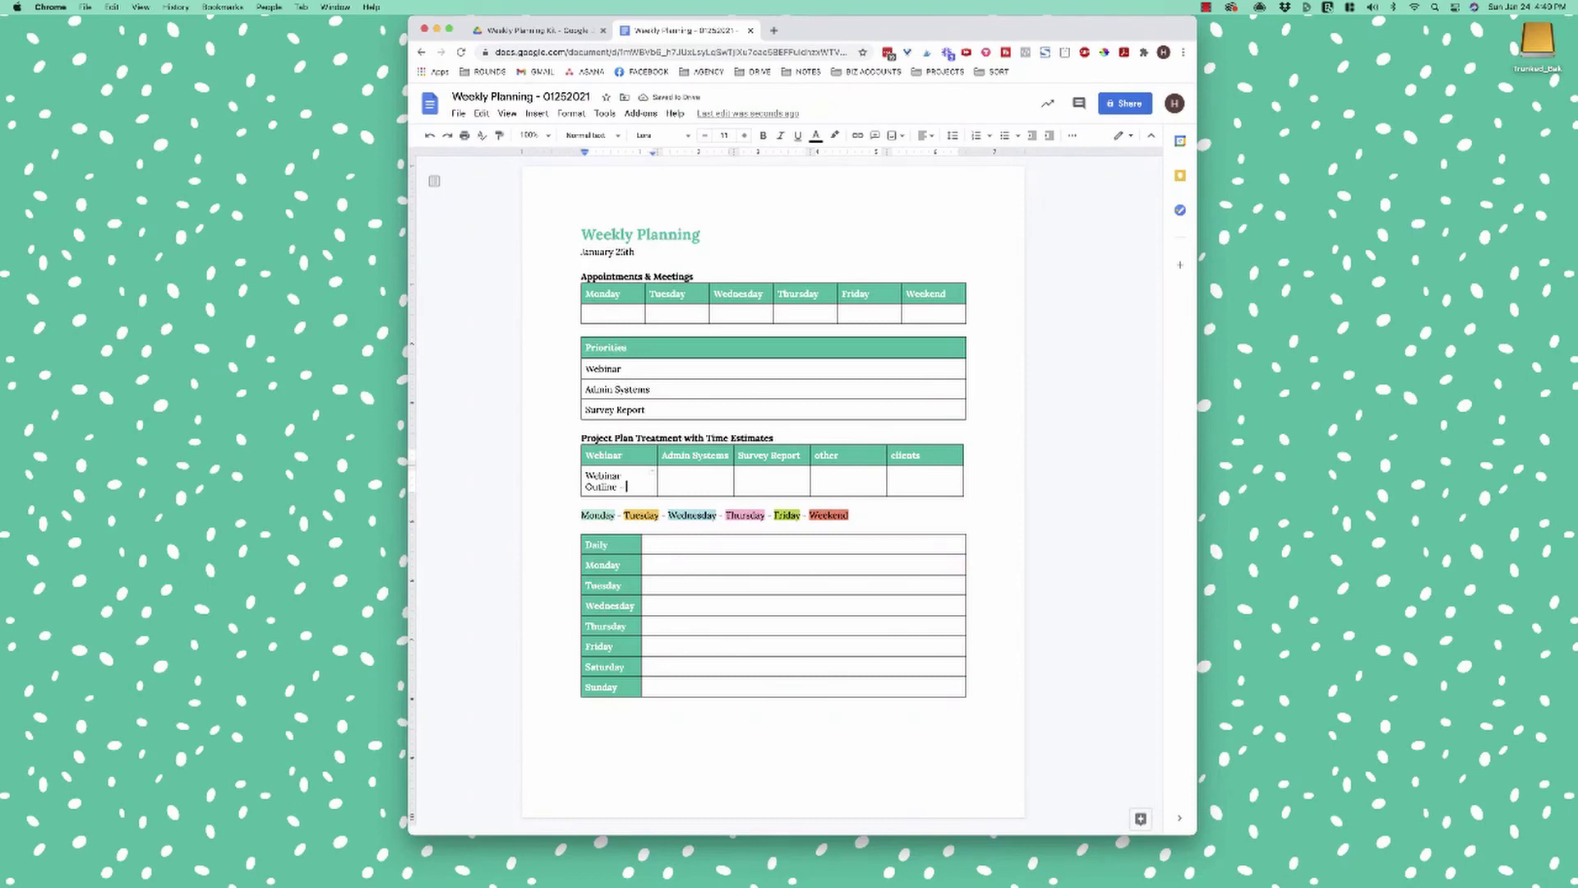
{"action": "type", "text": "25m"}
{"action": "key", "text": "BackSpace"}
{"action": "key", "text": "BackSpace"}
{"action": "key", "text": "BackSpace"}
{"action": "type", "text": "45m"}
{"action": "key", "text": "Return"}
{"action": "type", "text": "Webi"}
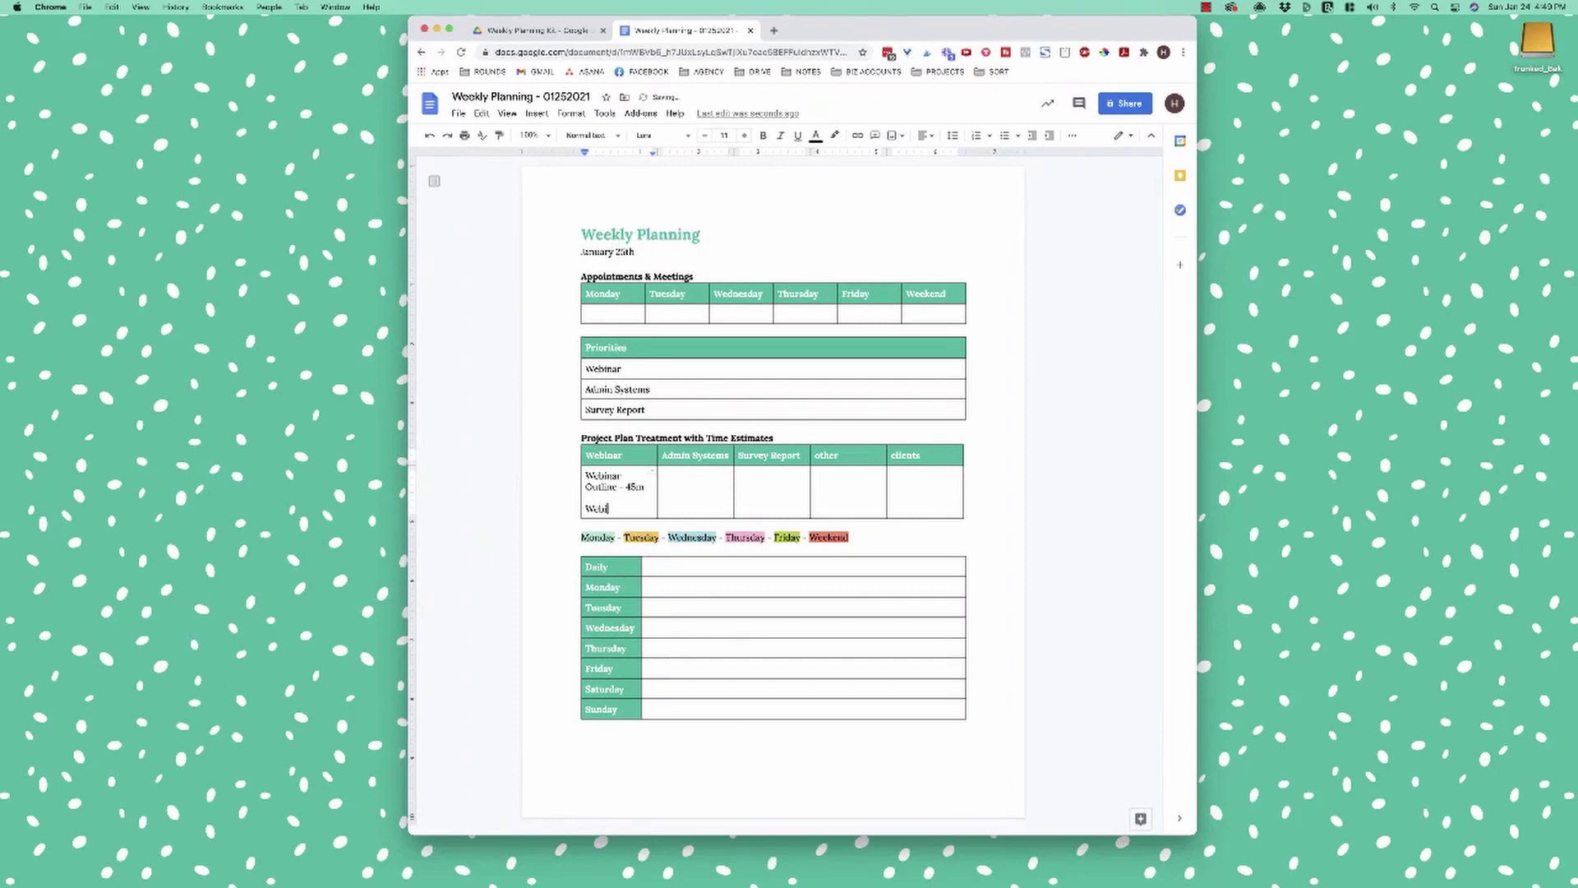
{"action": "type", "text": "nar Storyboard - 25m"}
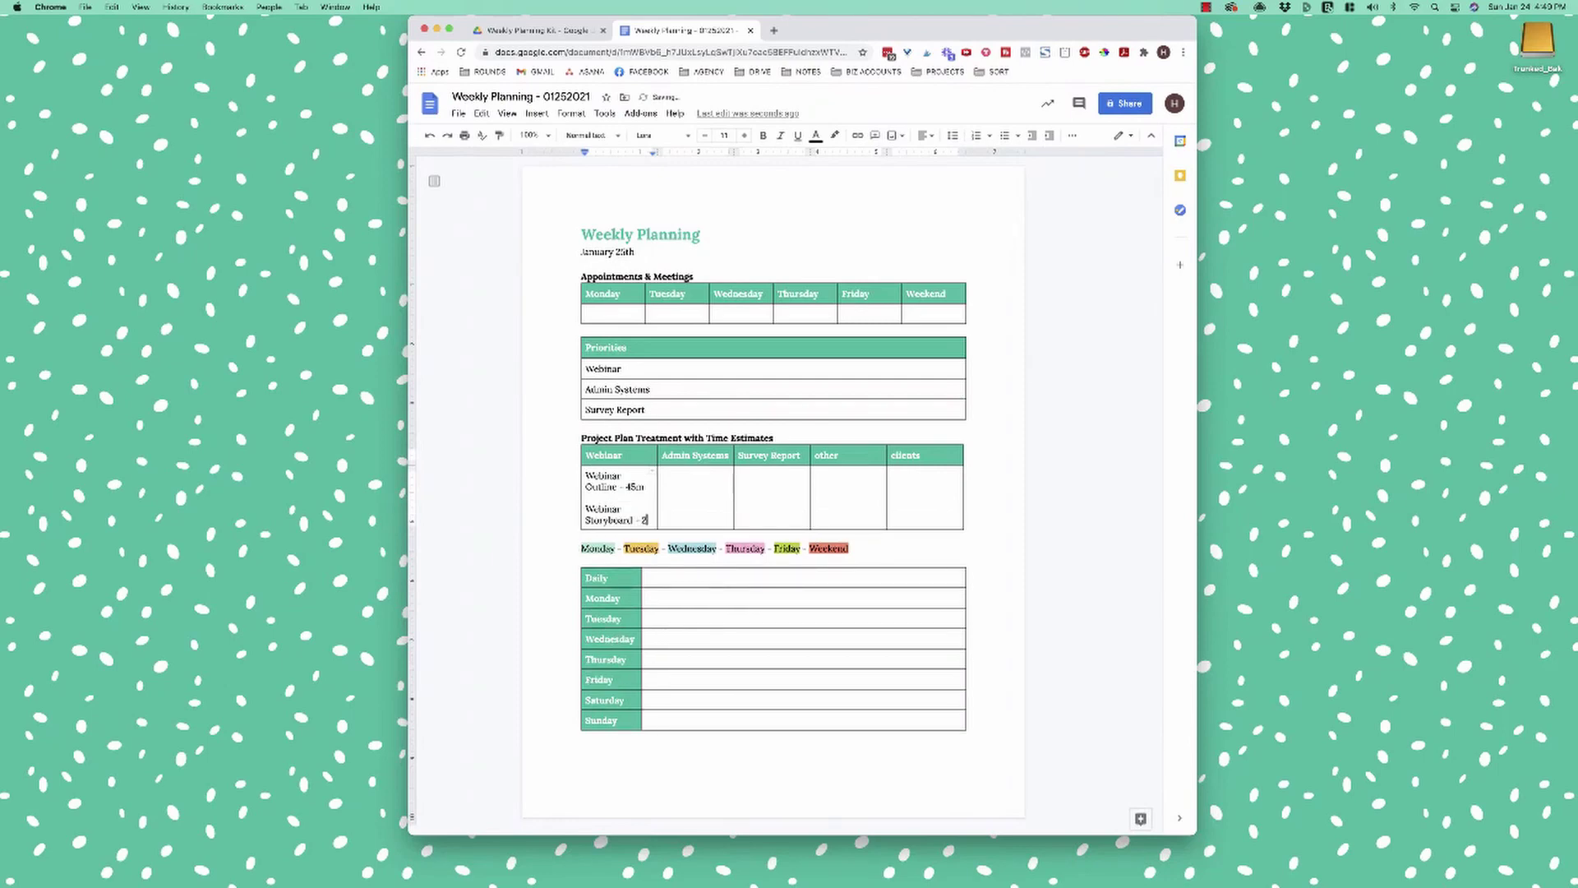
{"action": "key", "text": "Return"}
{"action": "type", "text": "Webi"}
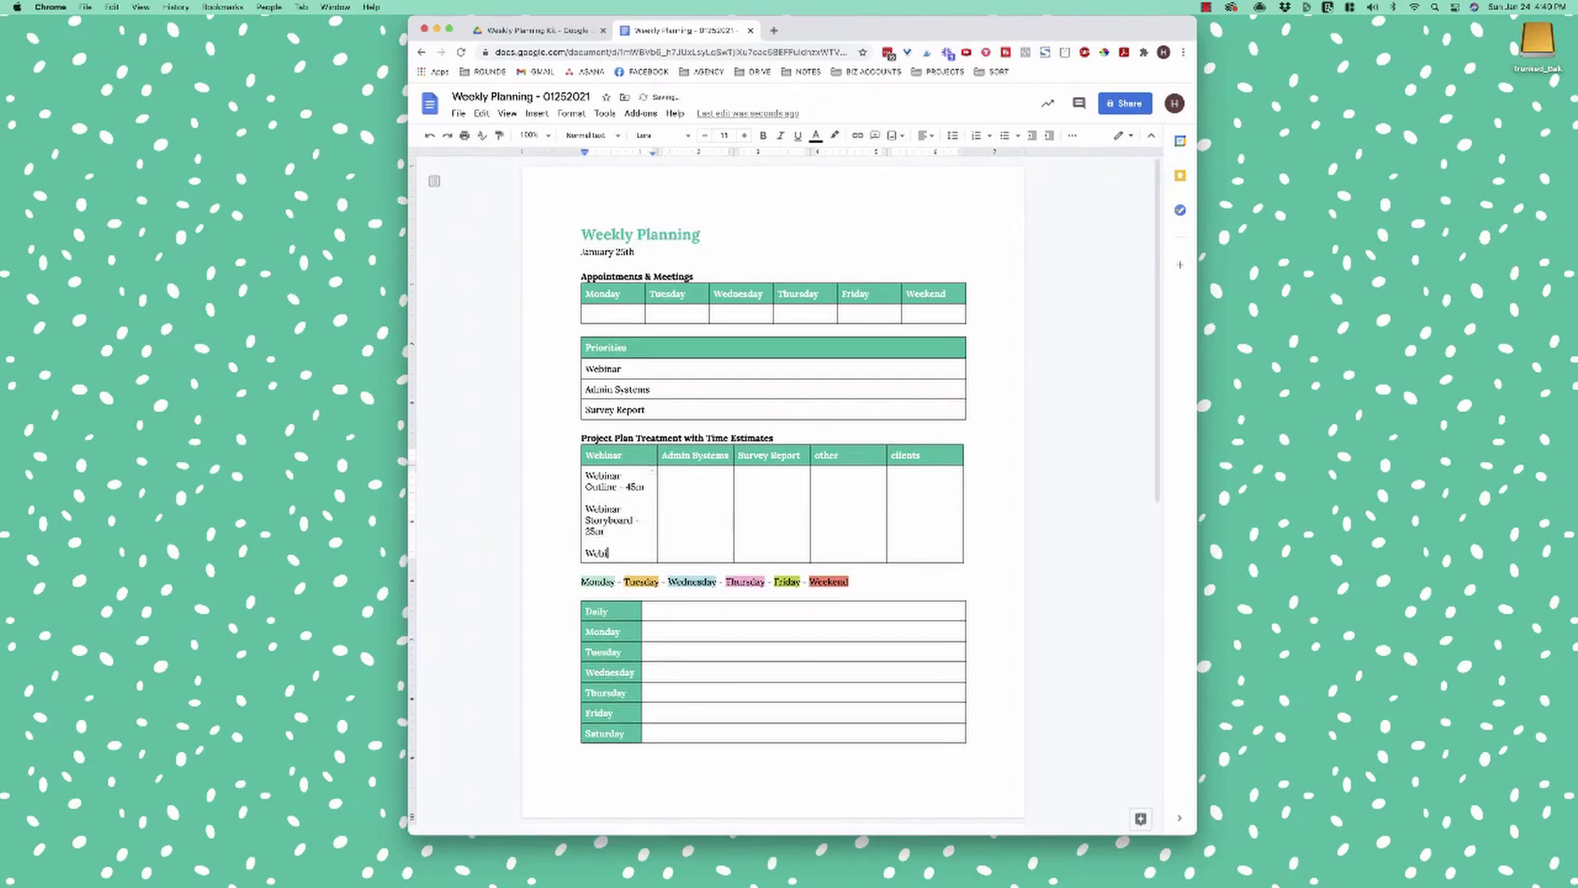
{"action": "type", "text": "nar Slides (Rou"}
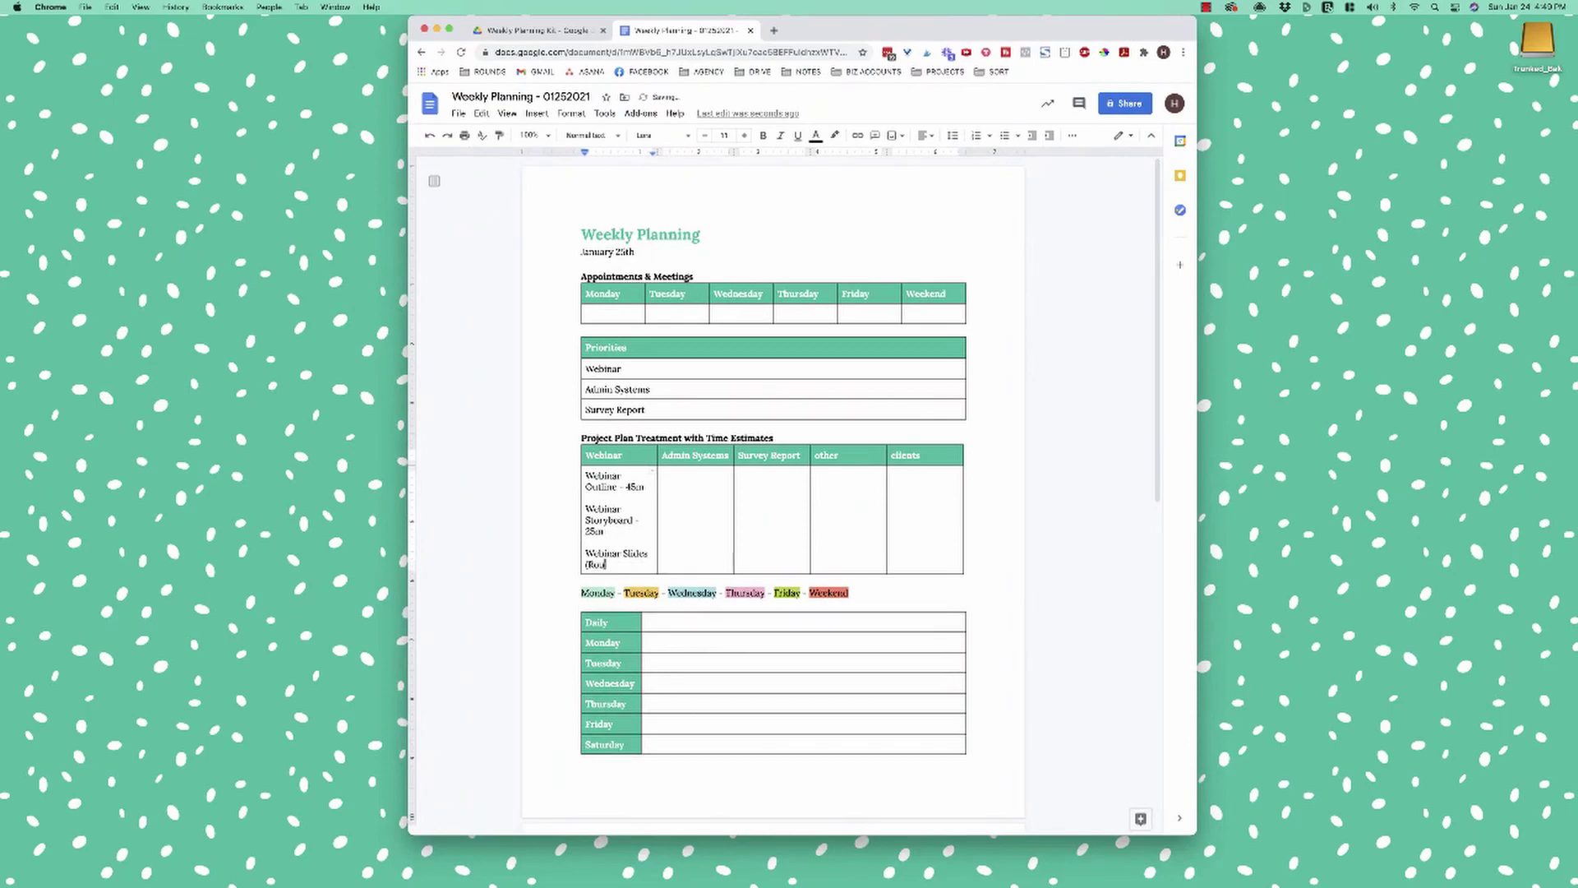
{"action": "type", "text": "gh) - 60m"}
{"action": "key", "text": "Return"}
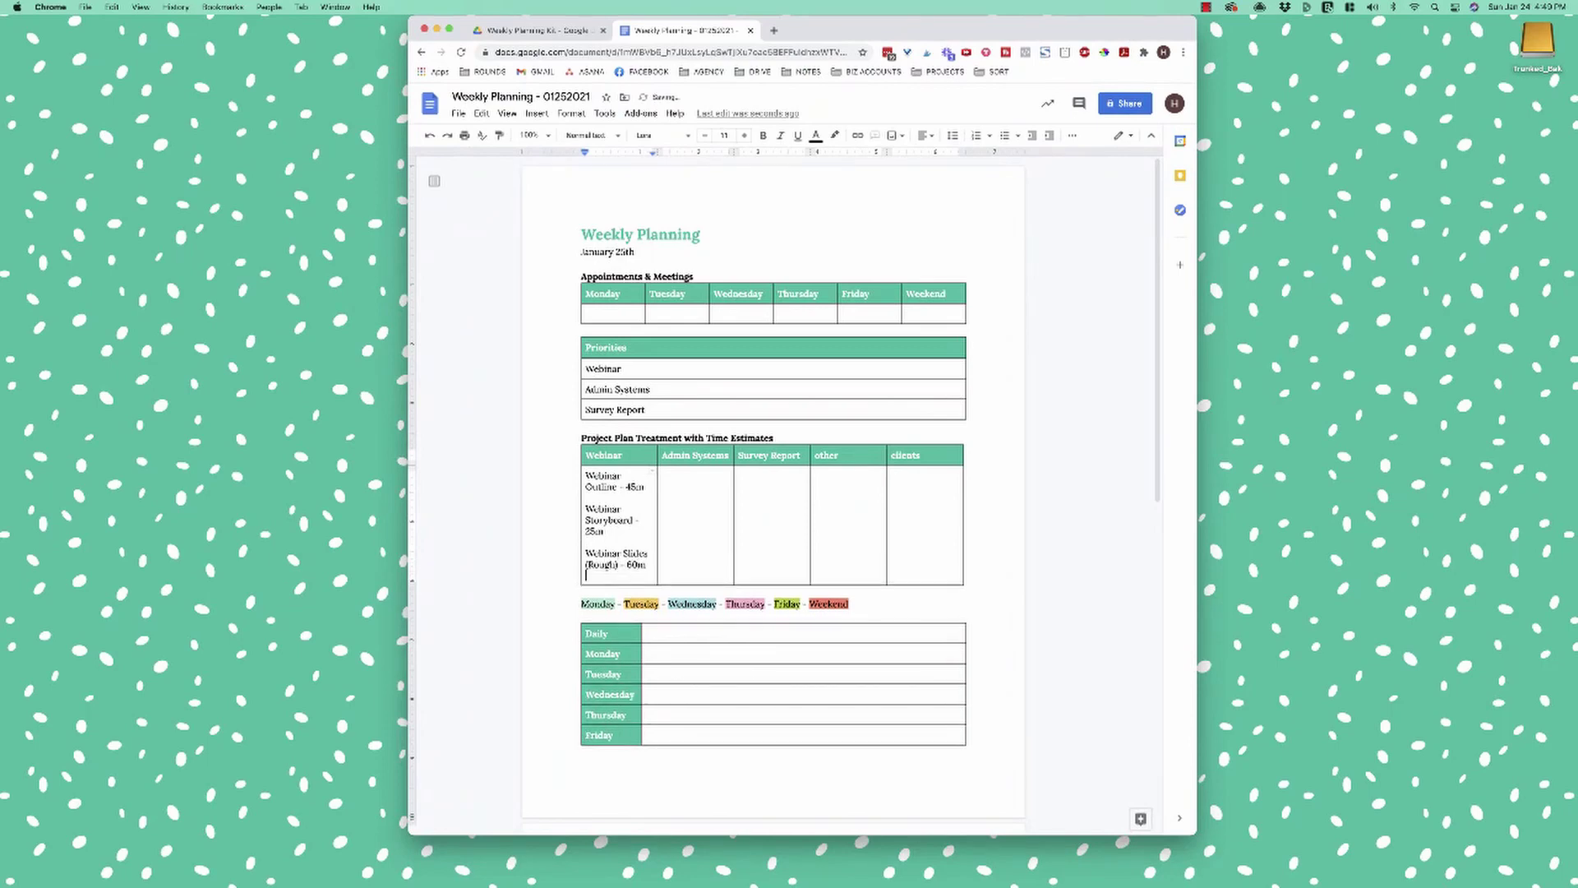
{"action": "type", "text": "Webinar"}
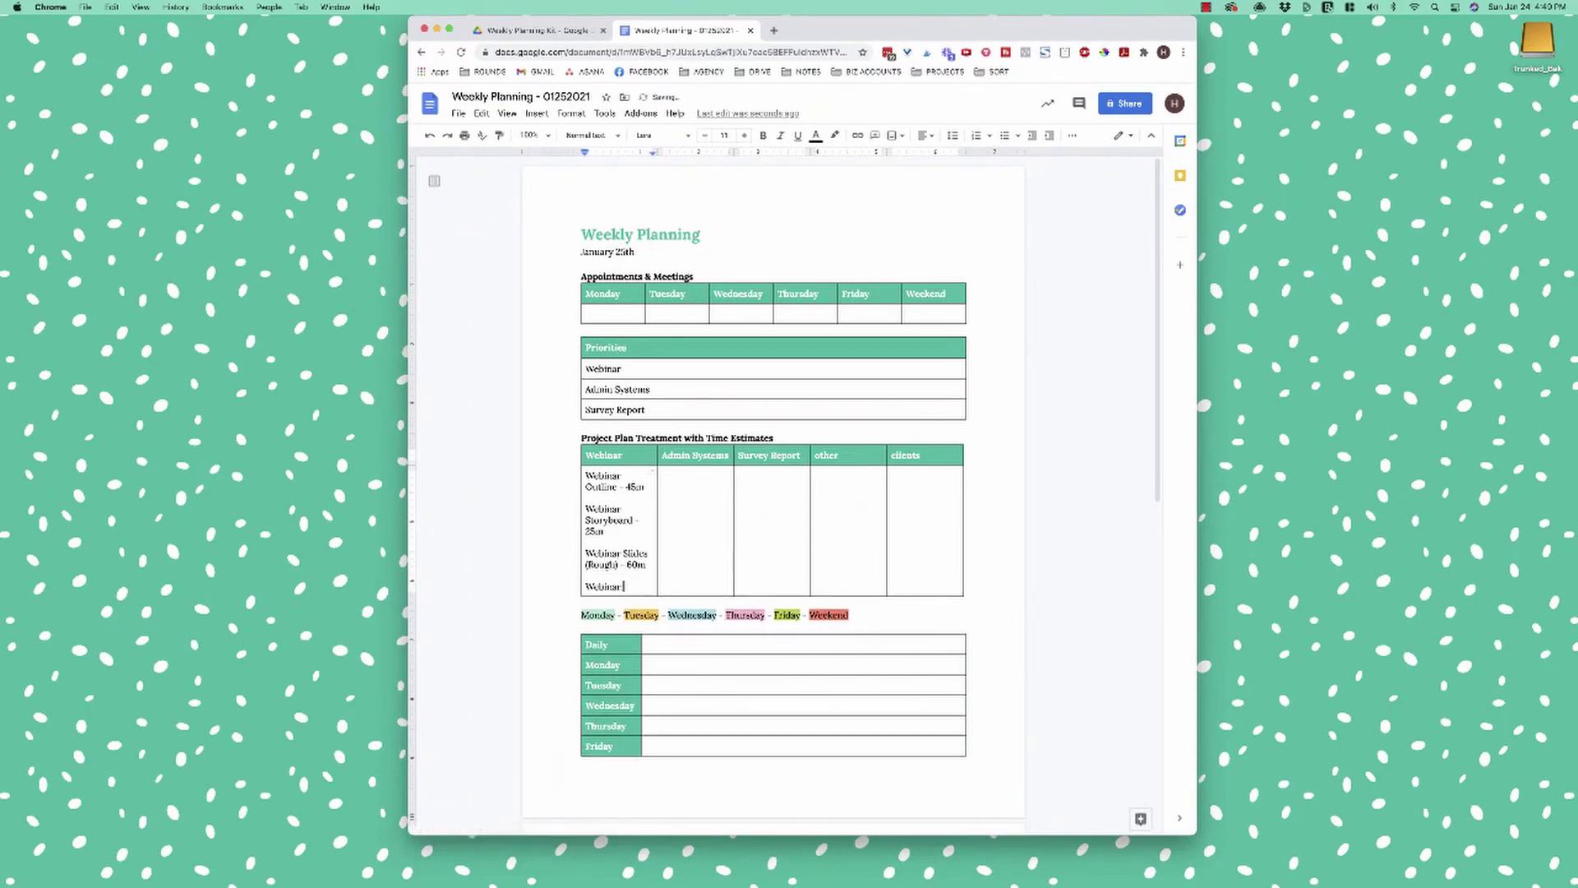
{"action": "type", "text": " Graphics - 60m"}
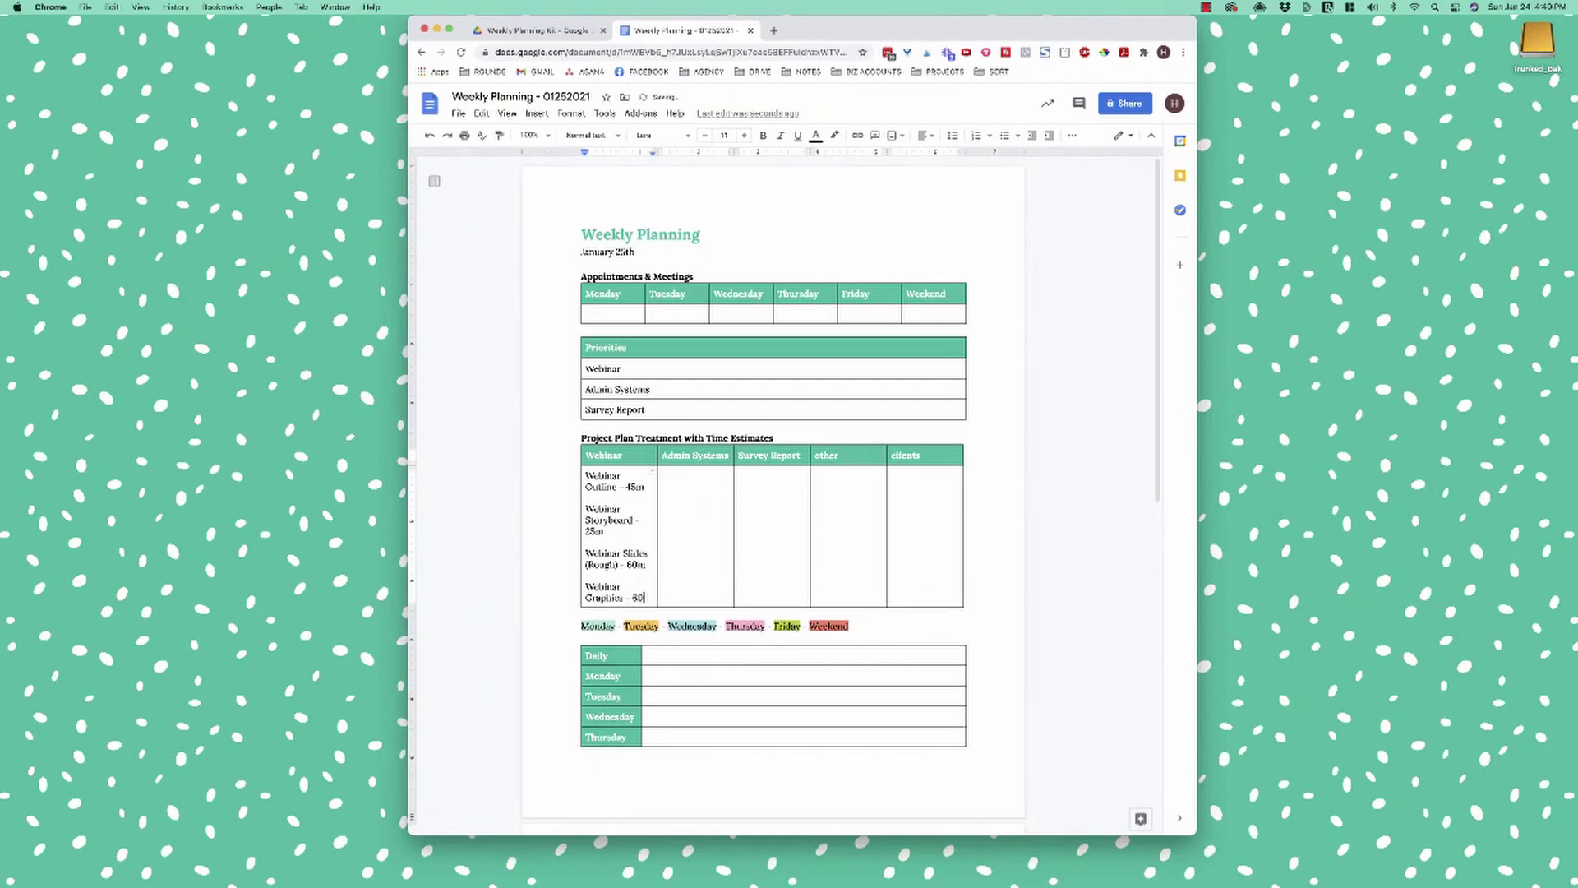
{"action": "key", "text": "Return"}
Add Final Presentation 60m, Opt-in copy 25m, TY Page Video 15m, Welcome 15m, and Build Sign-Up System 45m
{"action": "type", "text": "Webinar "}
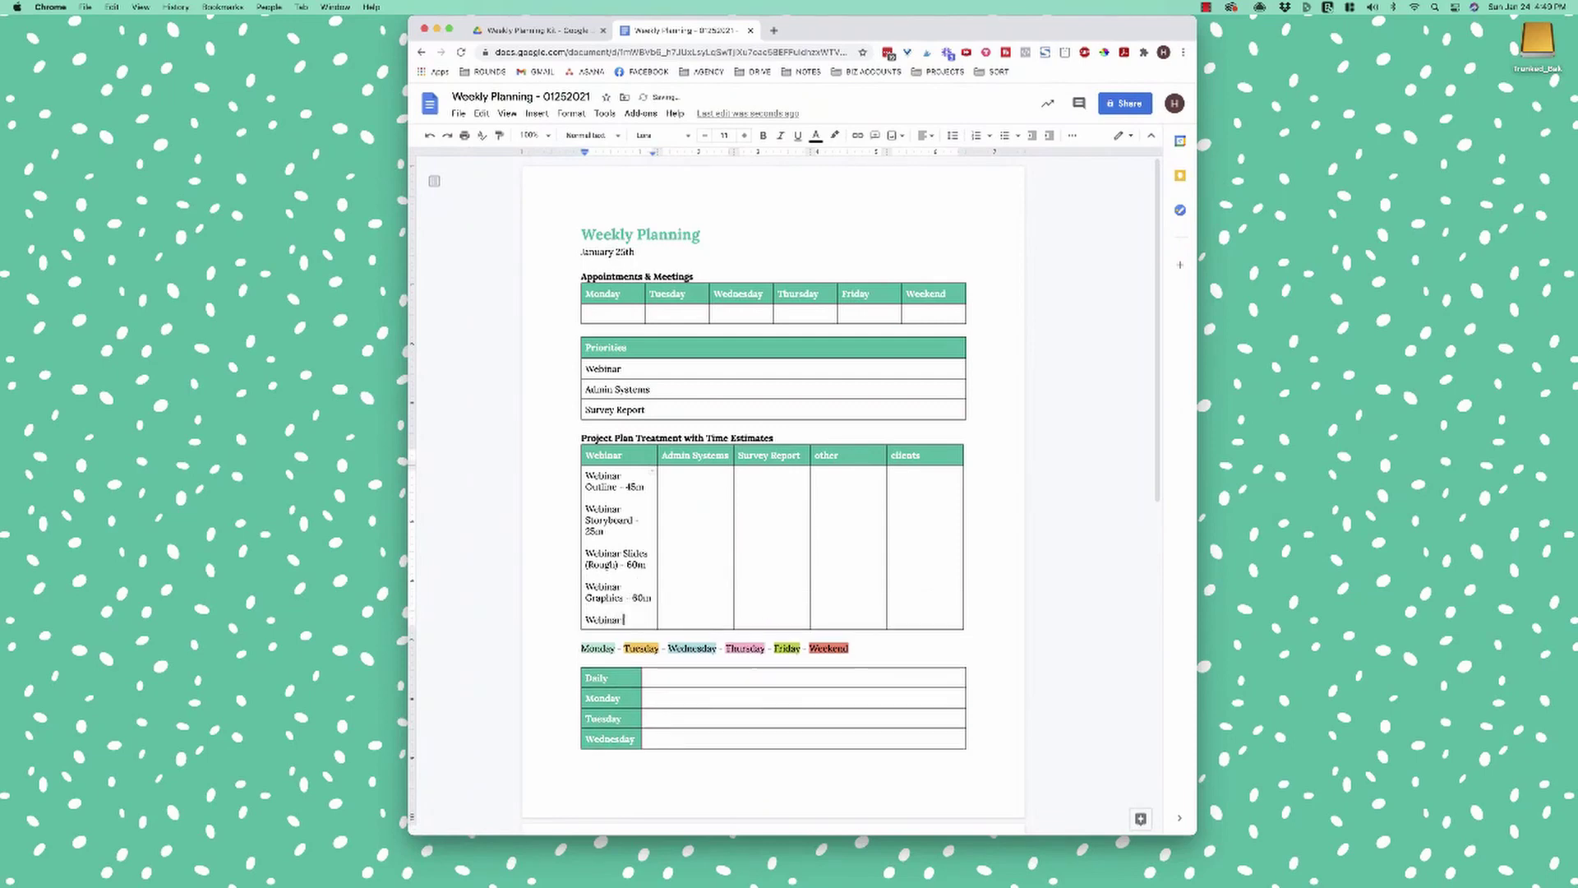
{"action": "type", "text": "Final Presentation - 60m"}
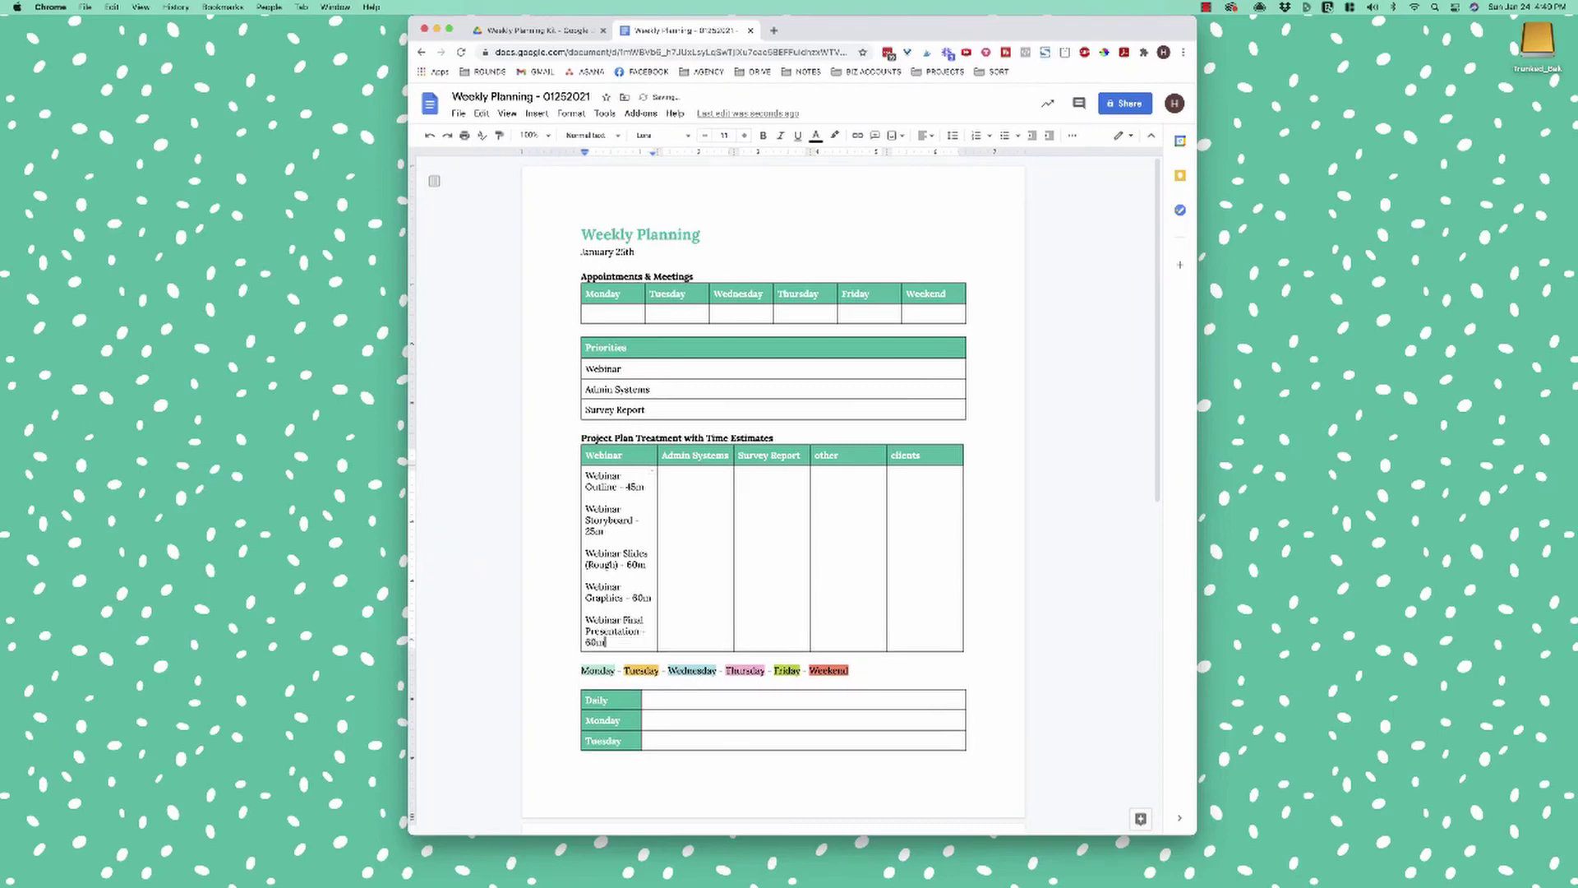
{"action": "key", "text": "Return"}
{"action": "key", "text": "Return"}
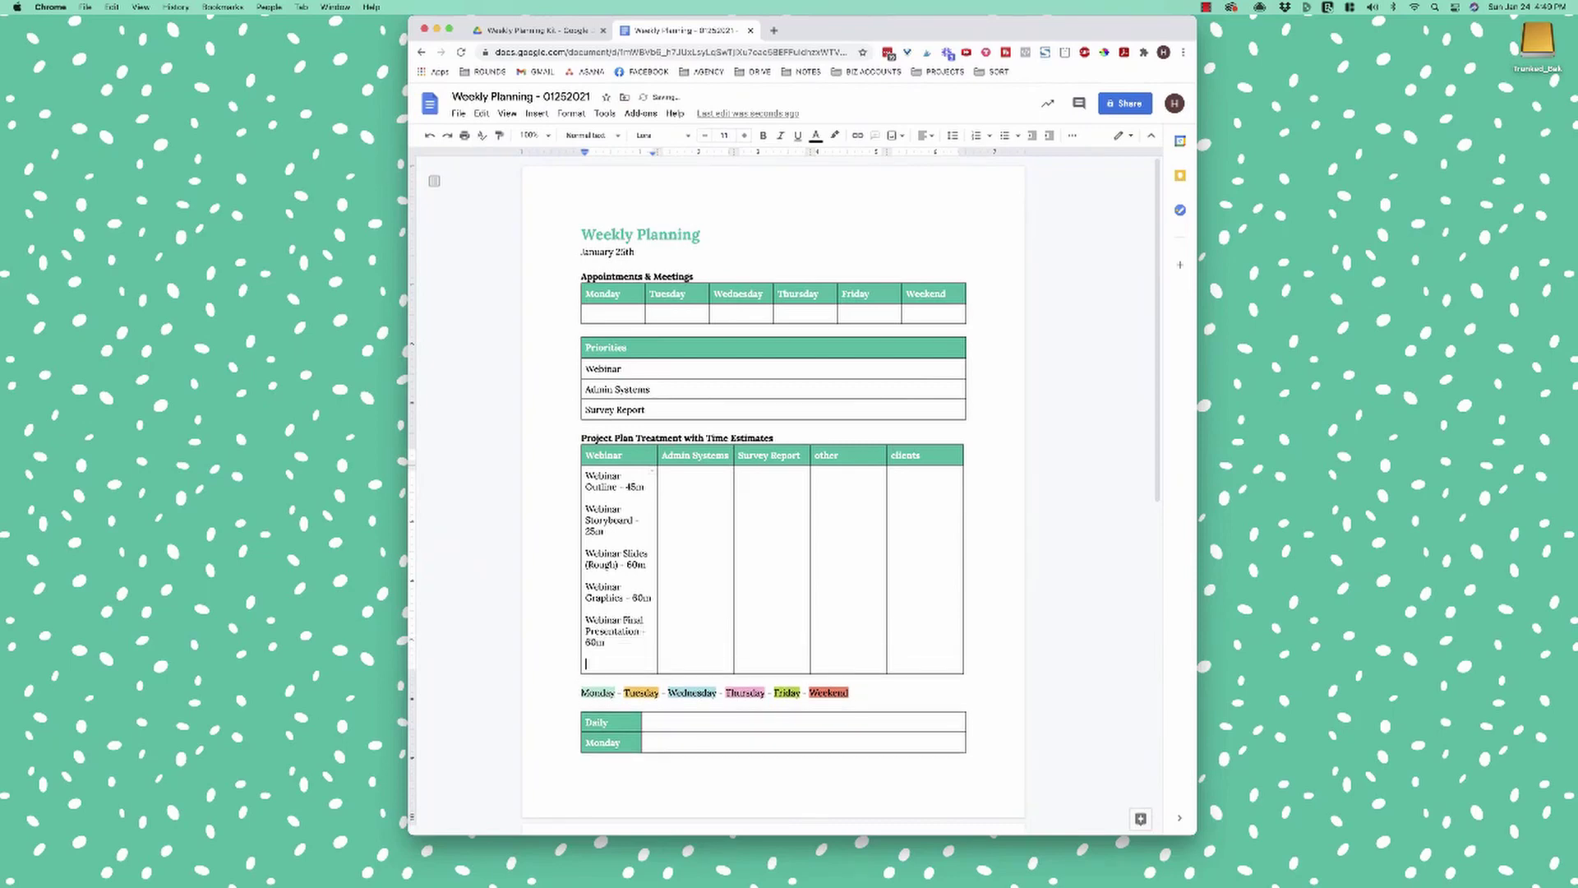
{"action": "type", "text": "Opt-in copy - 25m"}
{"action": "key", "text": "Return"}
{"action": "key", "text": "Return"}
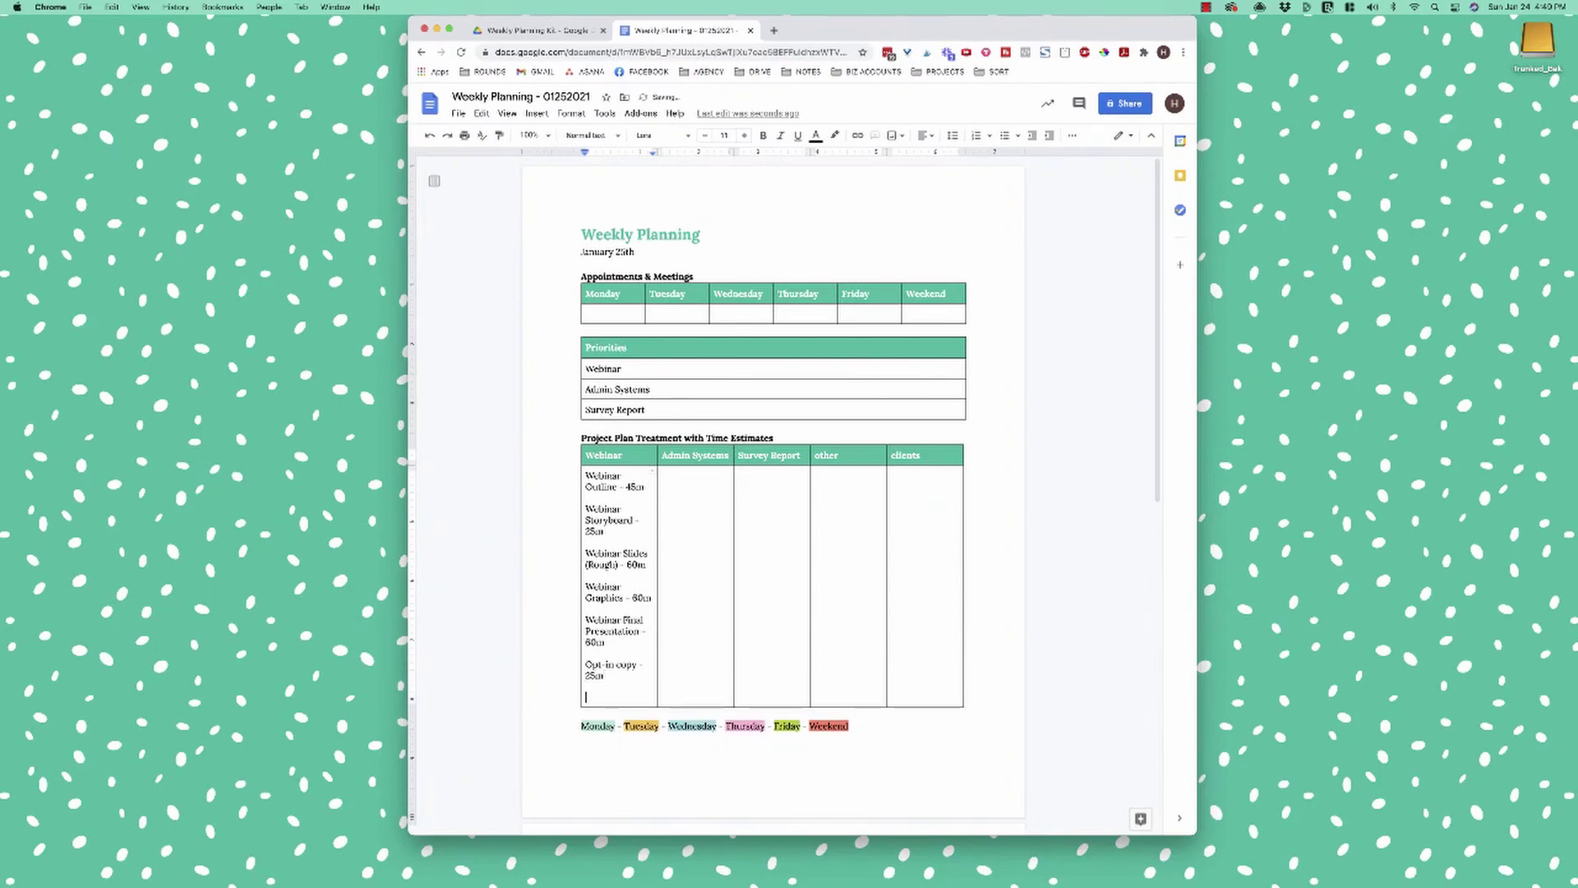
{"action": "type", "text": "TY Page Video - 15m"}
{"action": "key", "text": "Return"}
{"action": "key", "text": "Return"}
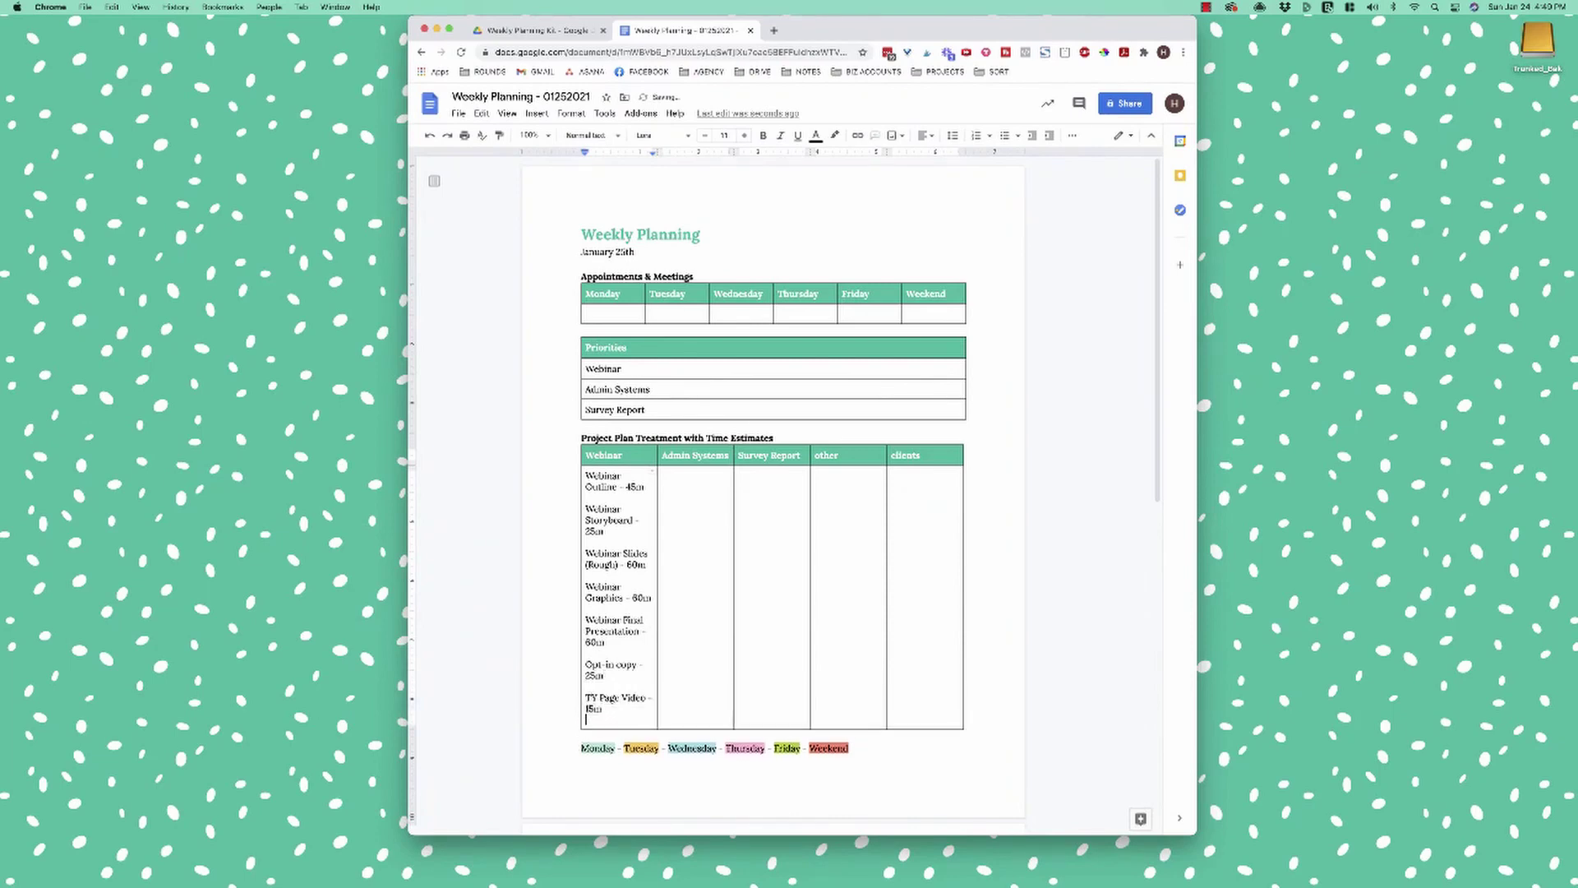
{"action": "type", "text": "Webinar"}
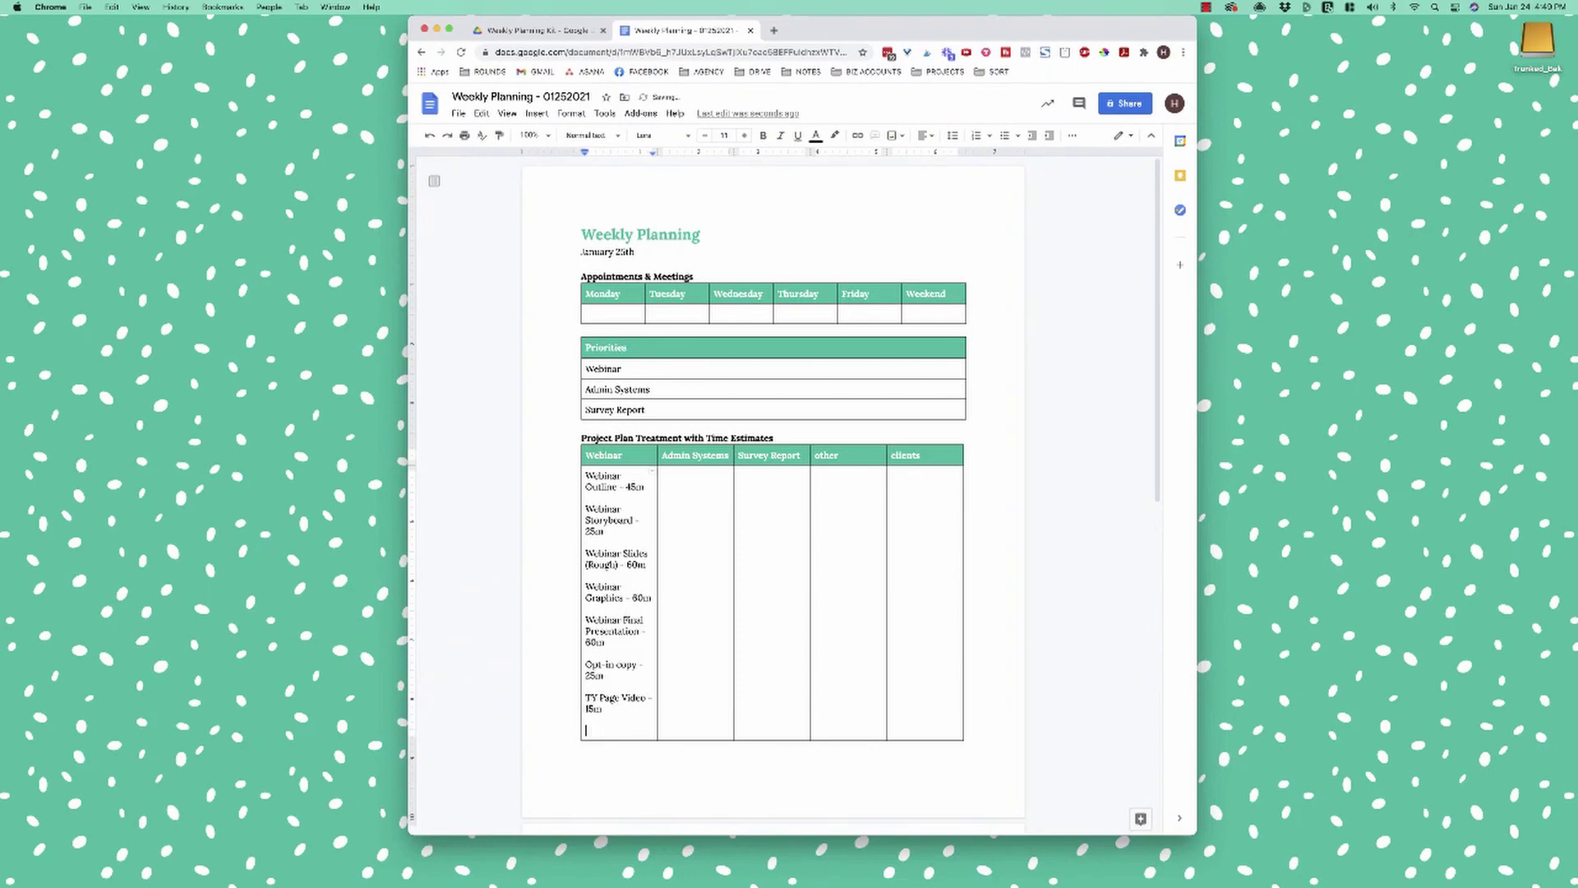
{"action": "type", "text": " Welcome - 25"}
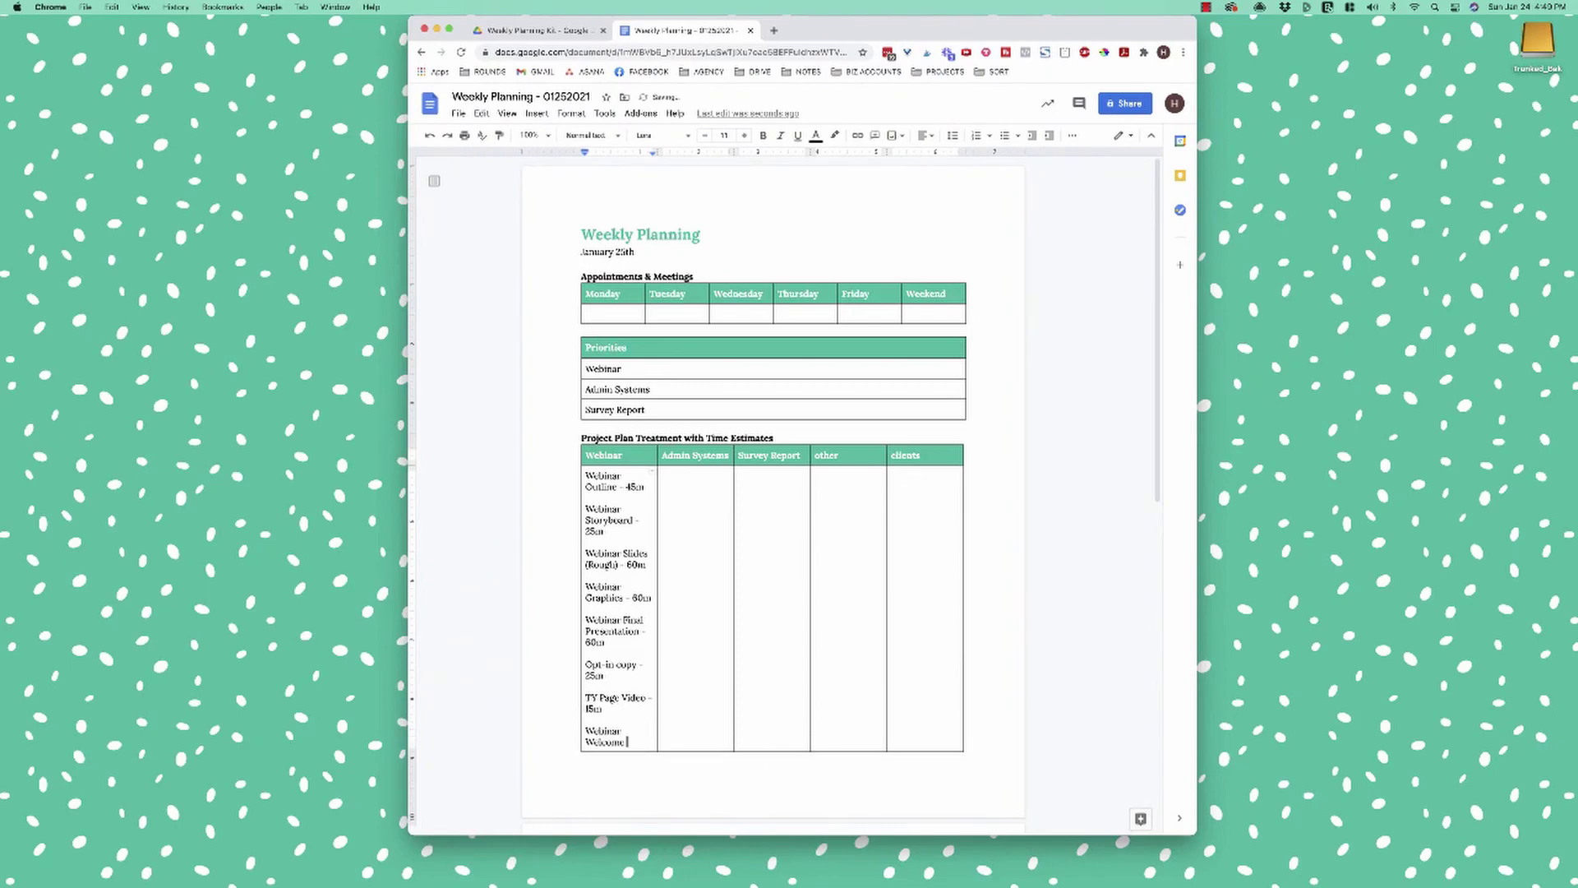
{"action": "key", "text": "BackSpace"}
{"action": "key", "text": "BackSpace"}
{"action": "type", "text": "15m"}
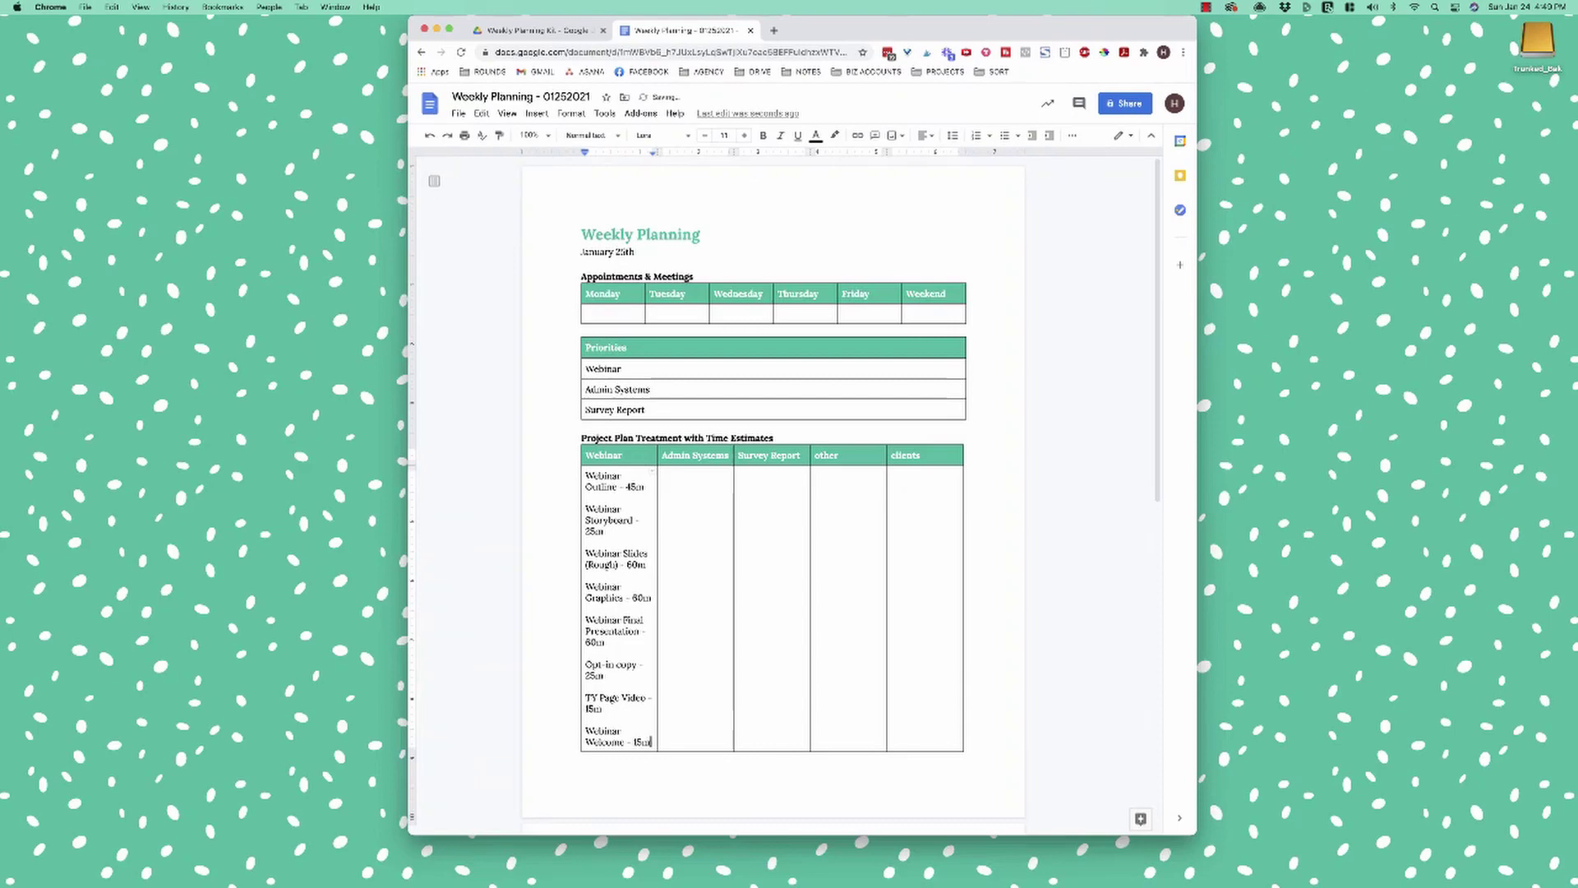
{"action": "key", "text": "Down"}
{"action": "key", "text": "Down"}
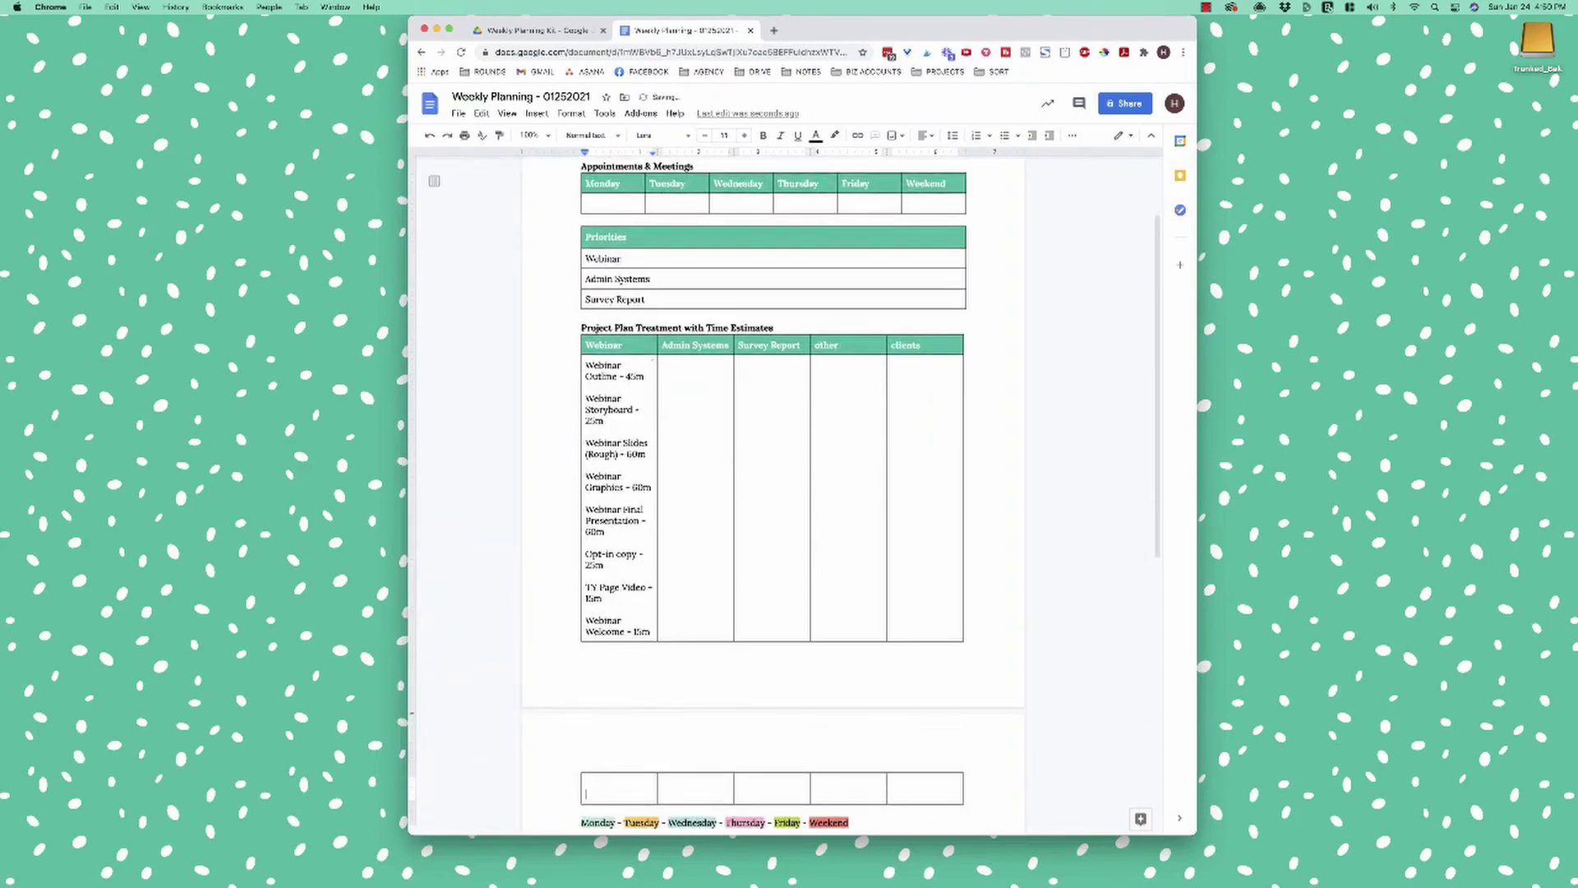
{"action": "type", "text": "Build Sign-Up System - 45m"}
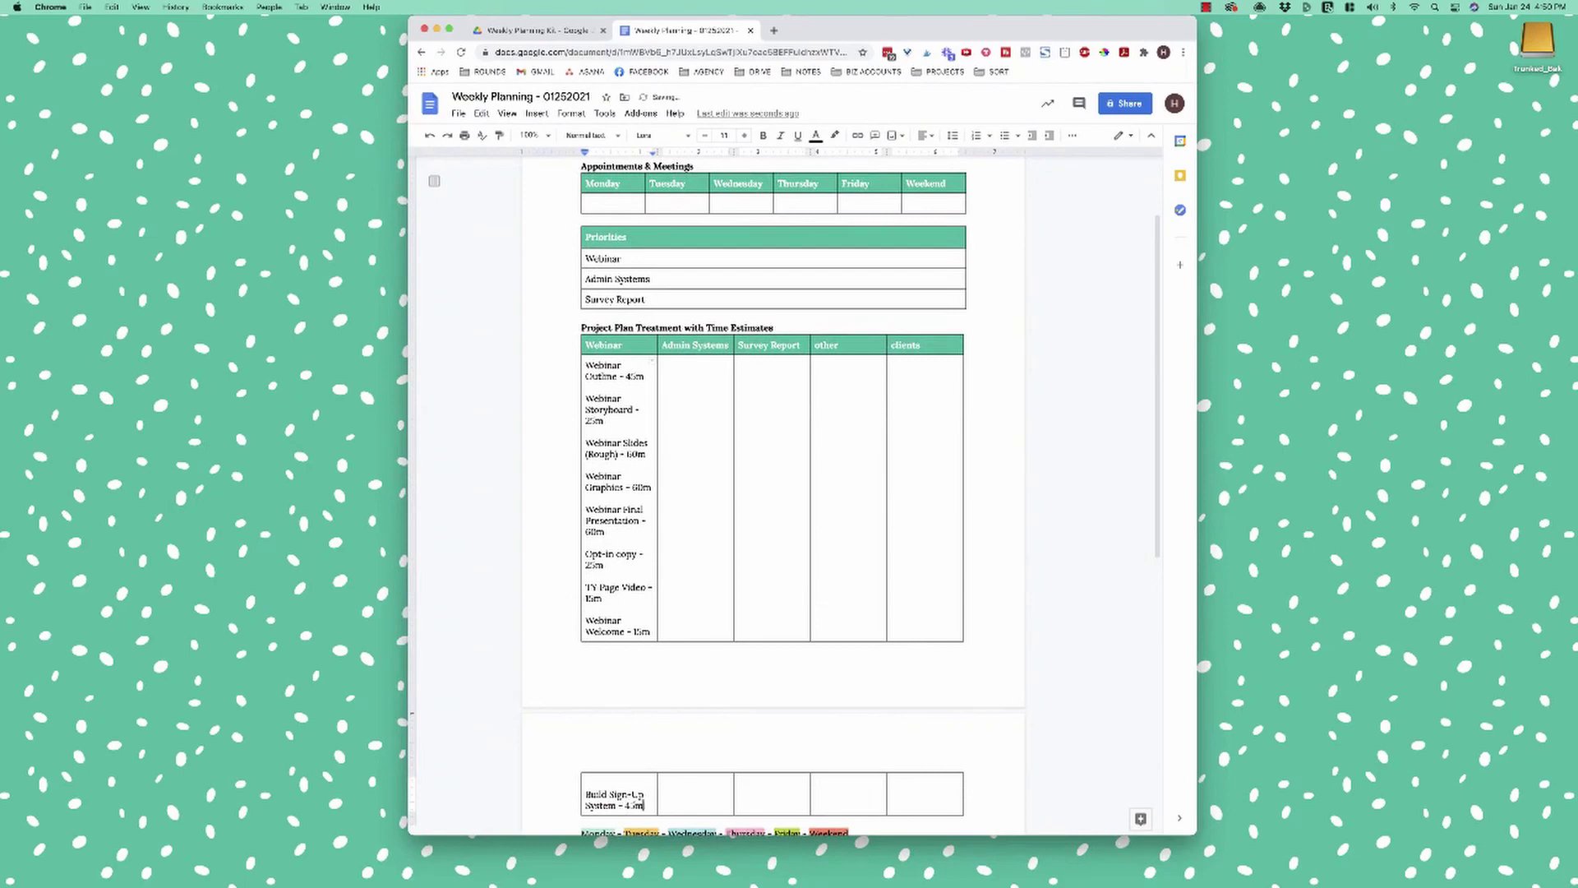
{"action": "left_click_drag", "start_coordinate": [586, 376], "coordinate": [622, 556]}
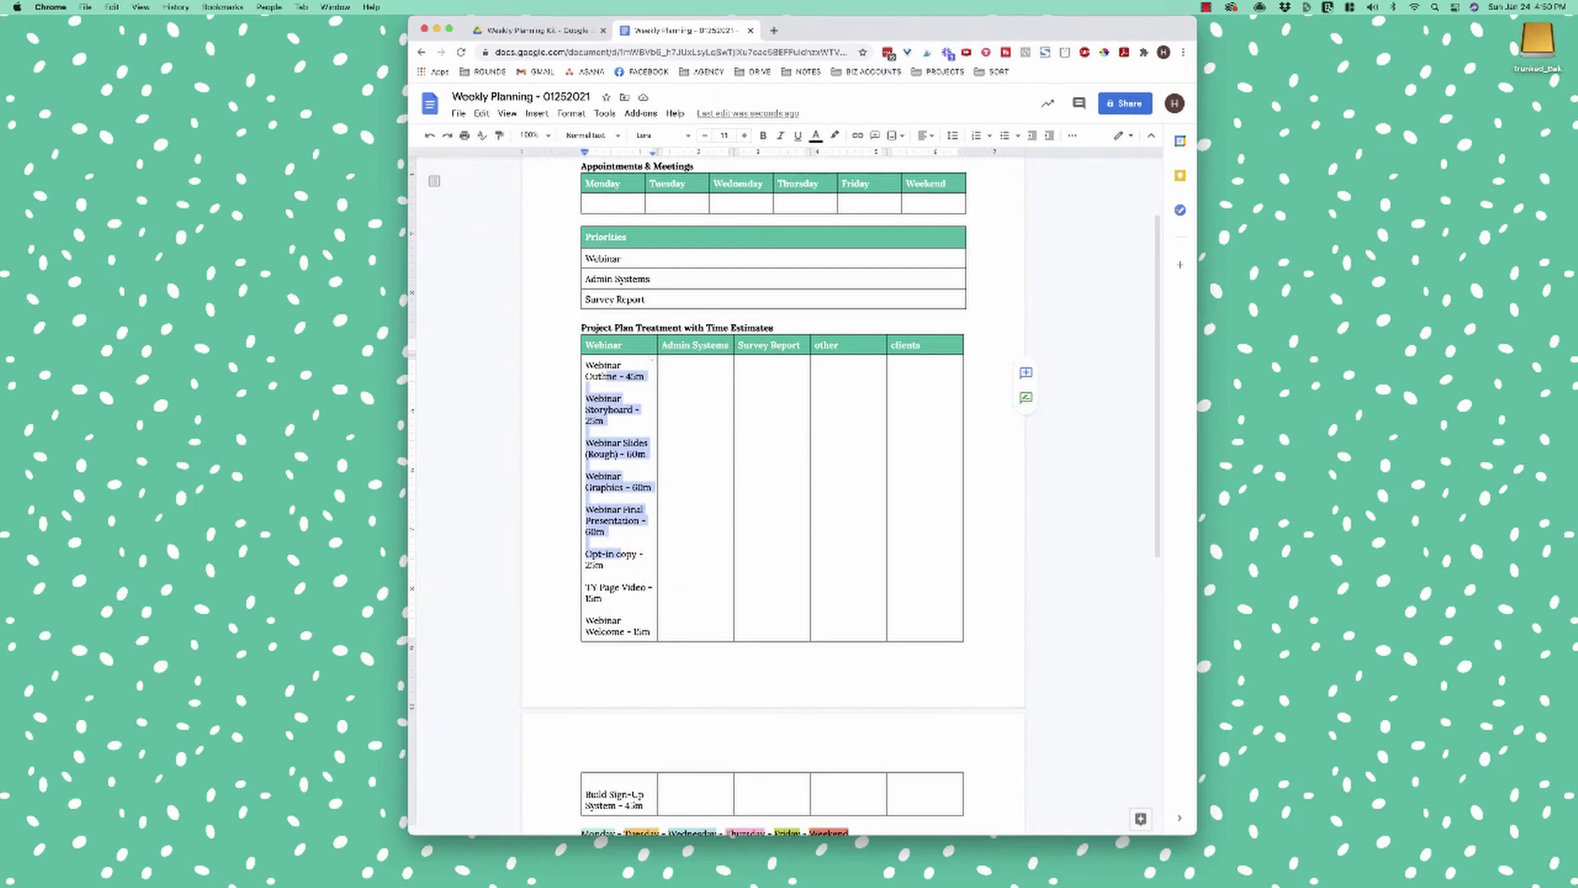
{"action": "left_click", "coordinate": [631, 409]}
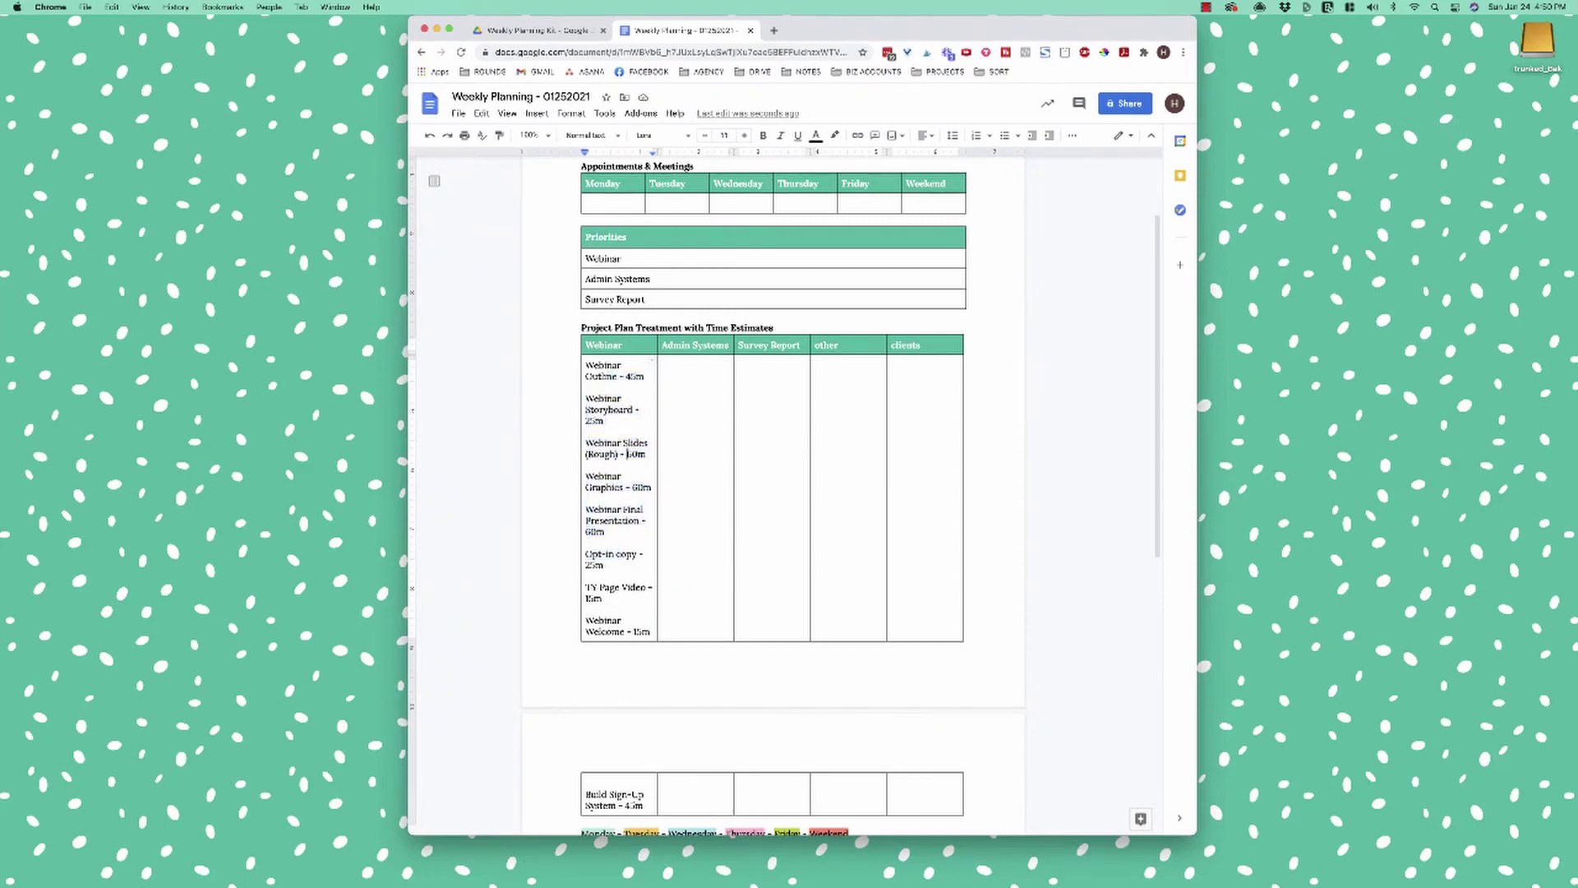
{"action": "double_click", "coordinate": [641, 487]}
{"action": "left_click", "coordinate": [663, 364]}
{"action": "left_click_drag", "start_coordinate": [896, 362], "coordinate": [958, 359]}
{"action": "left_click_drag", "start_coordinate": [664, 362], "coordinate": [728, 359]}
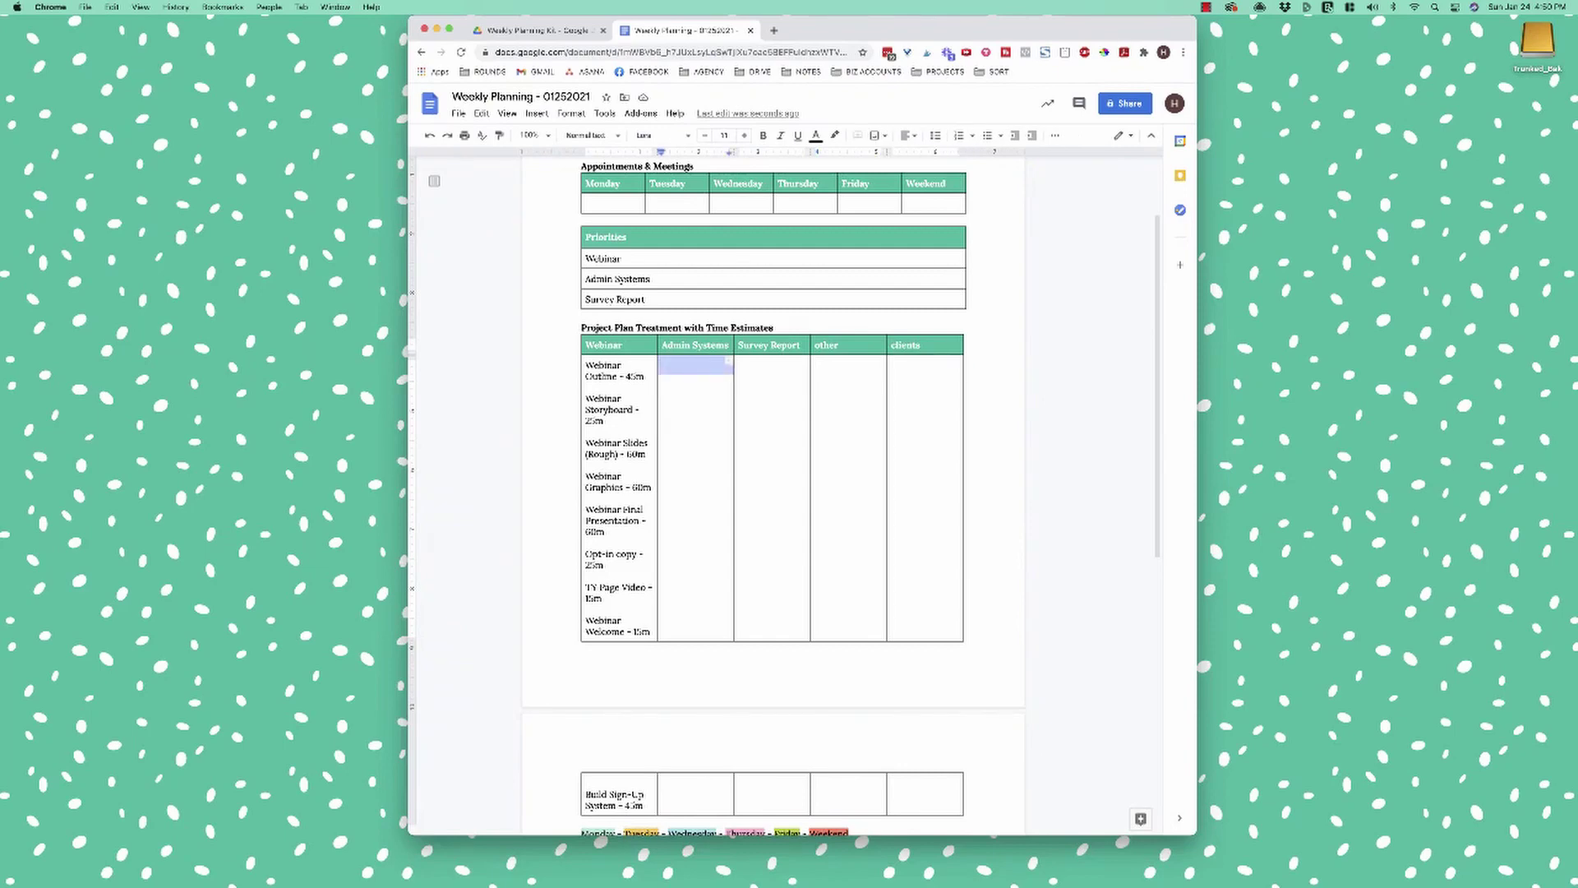
{"action": "left_click", "coordinate": [729, 359]}
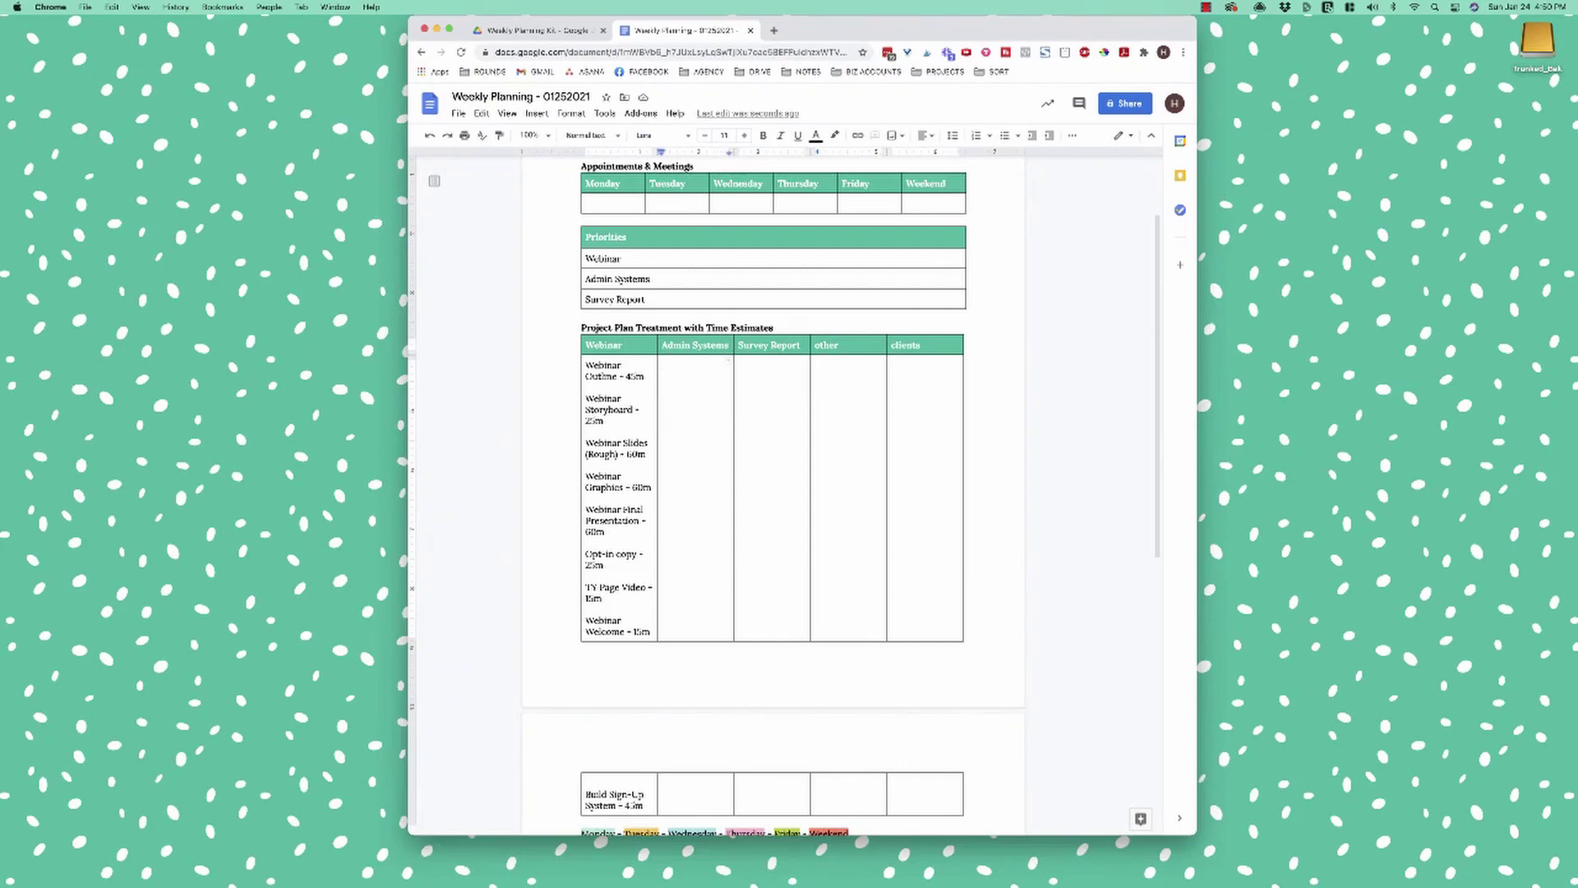
{"action": "left_click", "coordinate": [881, 359]}
{"action": "left_click", "coordinate": [892, 364]}
{"action": "scroll", "coordinate": [785, 493], "scroll_direction": "down", "scroll_amount": 5}
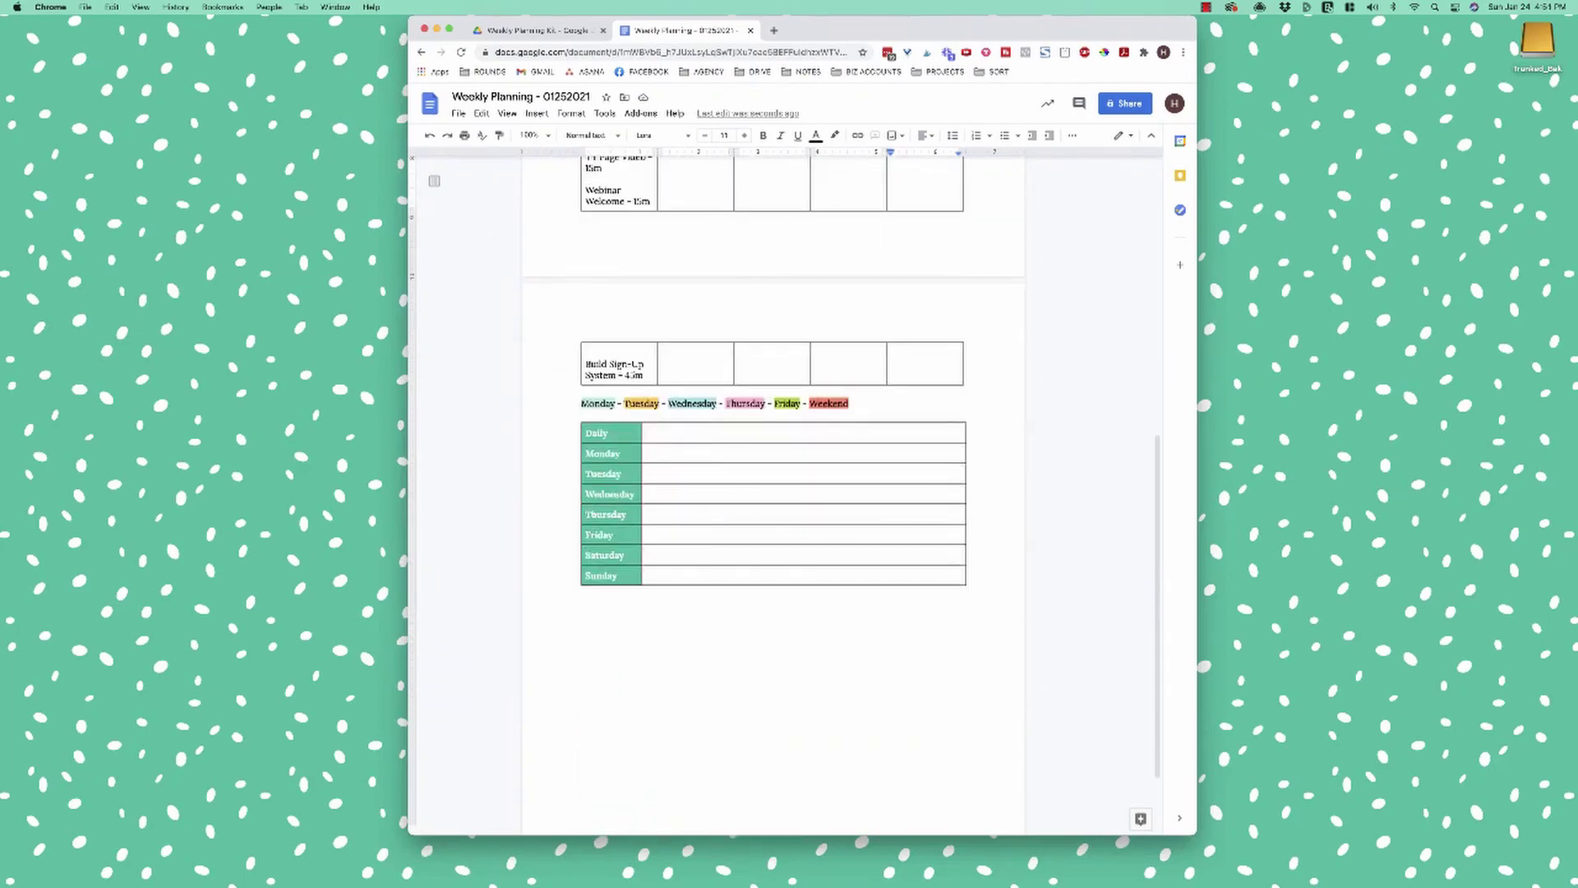
{"action": "left_click_drag", "start_coordinate": [581, 402], "coordinate": [848, 402]}
{"action": "double_click", "coordinate": [597, 403]}
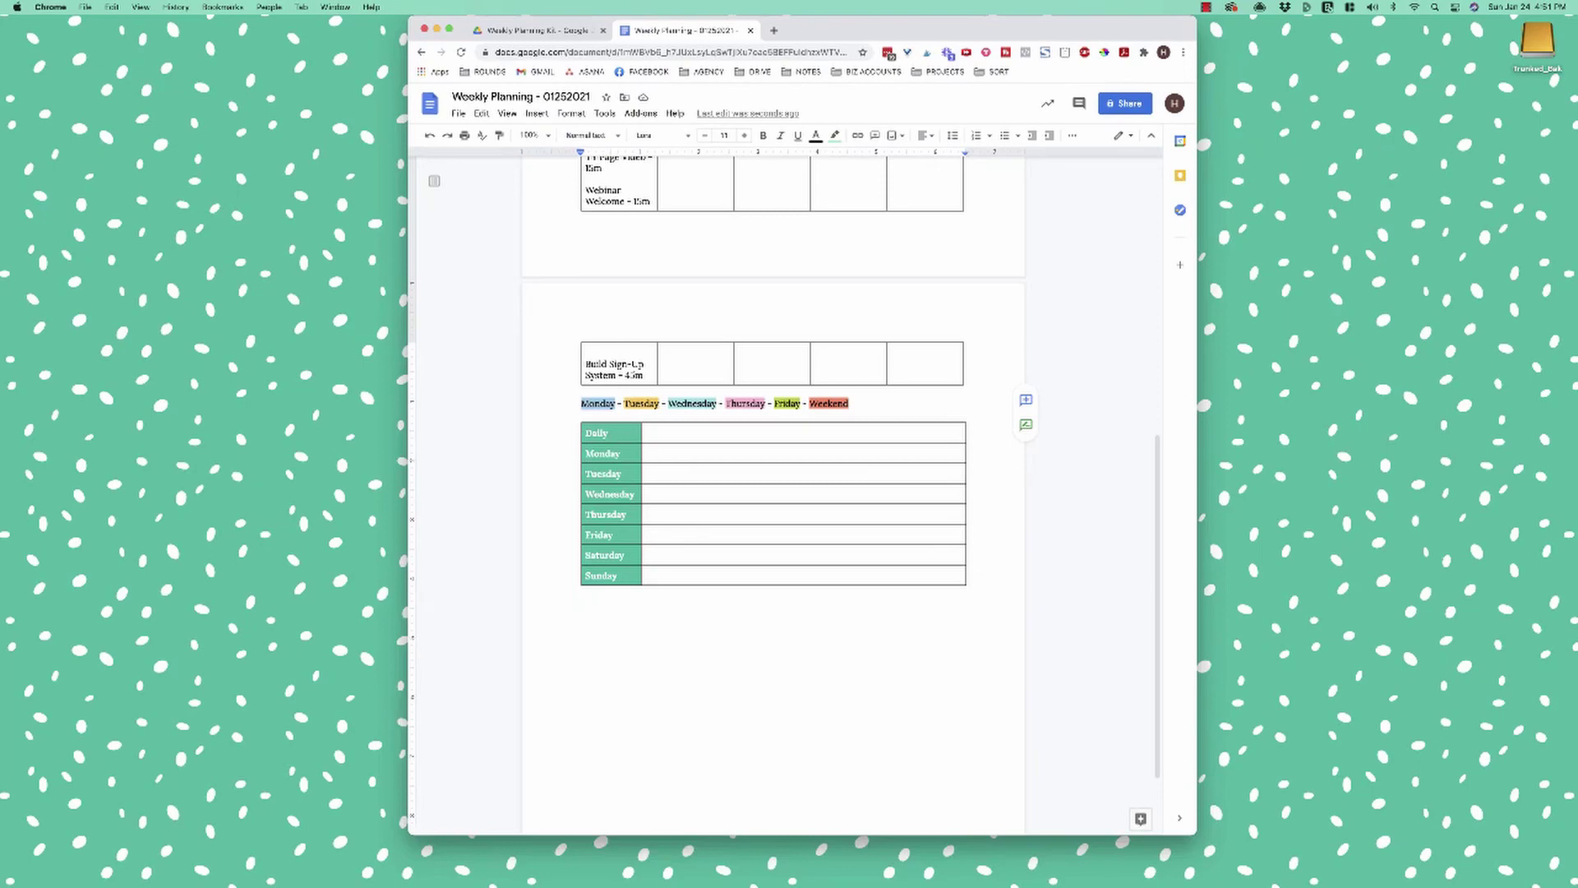
{"action": "scroll", "coordinate": [773, 493], "scroll_direction": "up", "scroll_amount": 5}
{"action": "scroll", "coordinate": [772, 493], "scroll_direction": "down", "scroll_amount": 2}
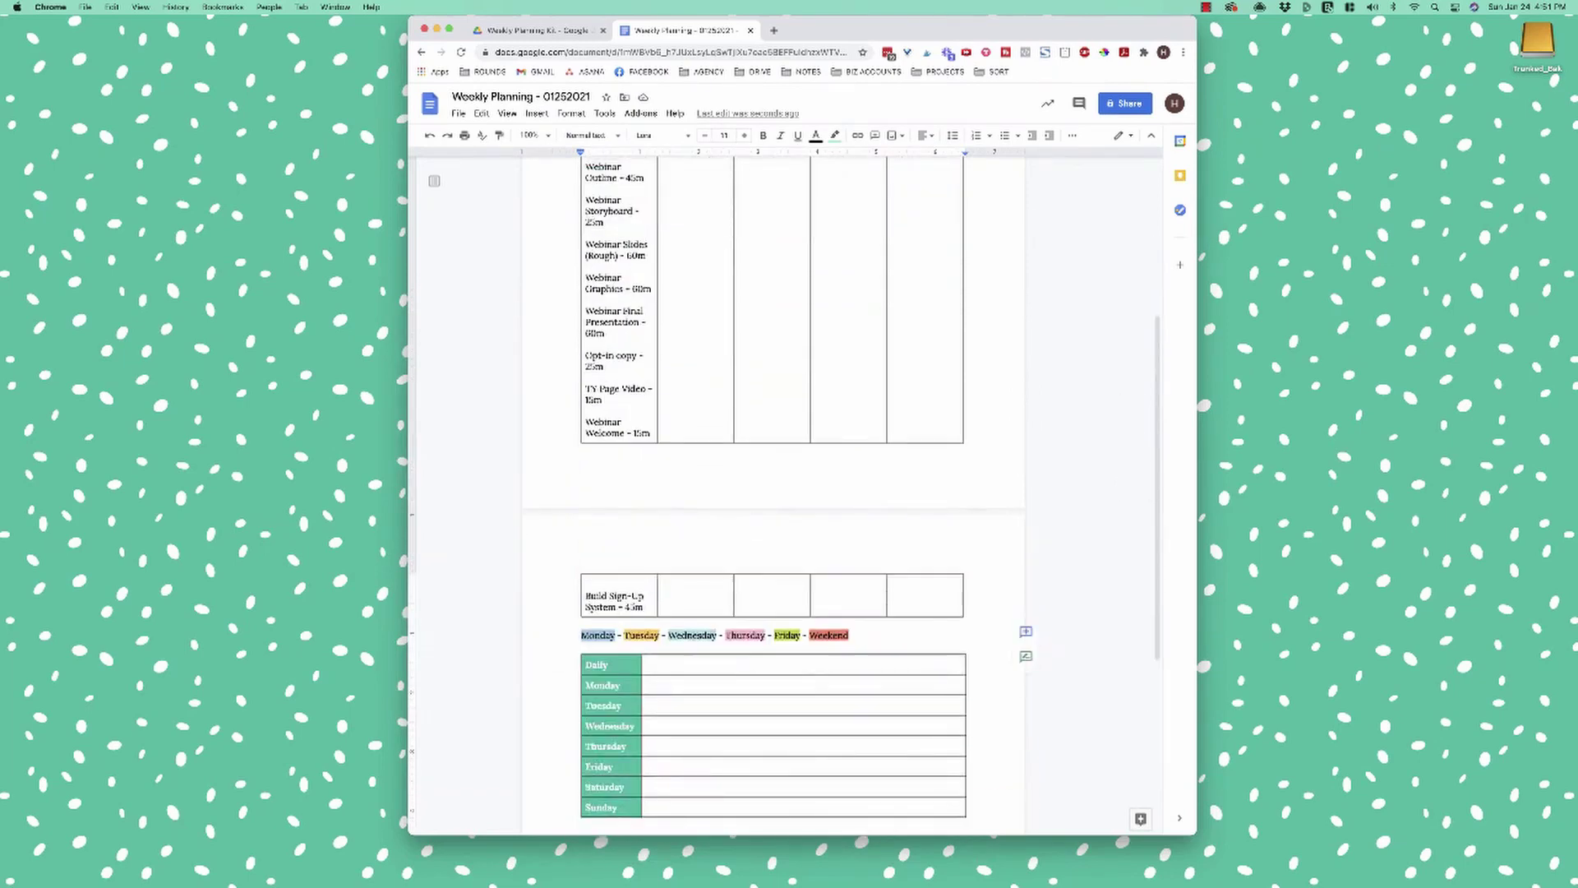
{"action": "double_click", "coordinate": [641, 634]}
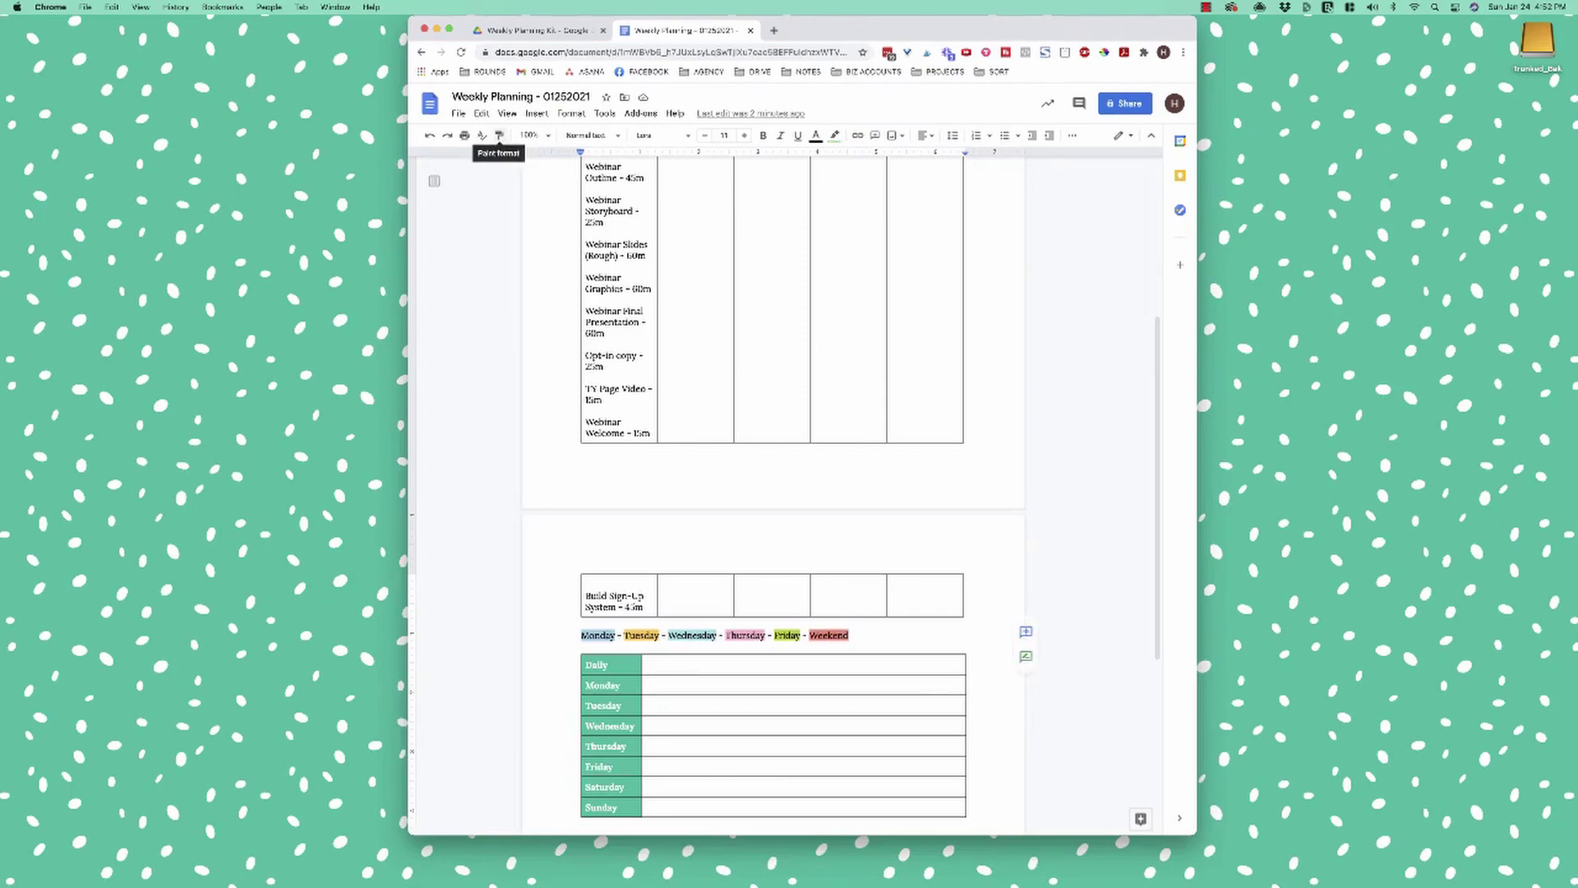
Paint Monday's green highlight onto Webinar Outline - 45m and Webinar Storyboard - 25m
{"action": "left_click", "coordinate": [499, 136]}
{"action": "scroll", "coordinate": [600, 296], "scroll_direction": "up", "scroll_amount": 4}
{"action": "left_click_drag", "start_coordinate": [650, 491], "coordinate": [583, 475]}
{"action": "left_click", "coordinate": [499, 135]}
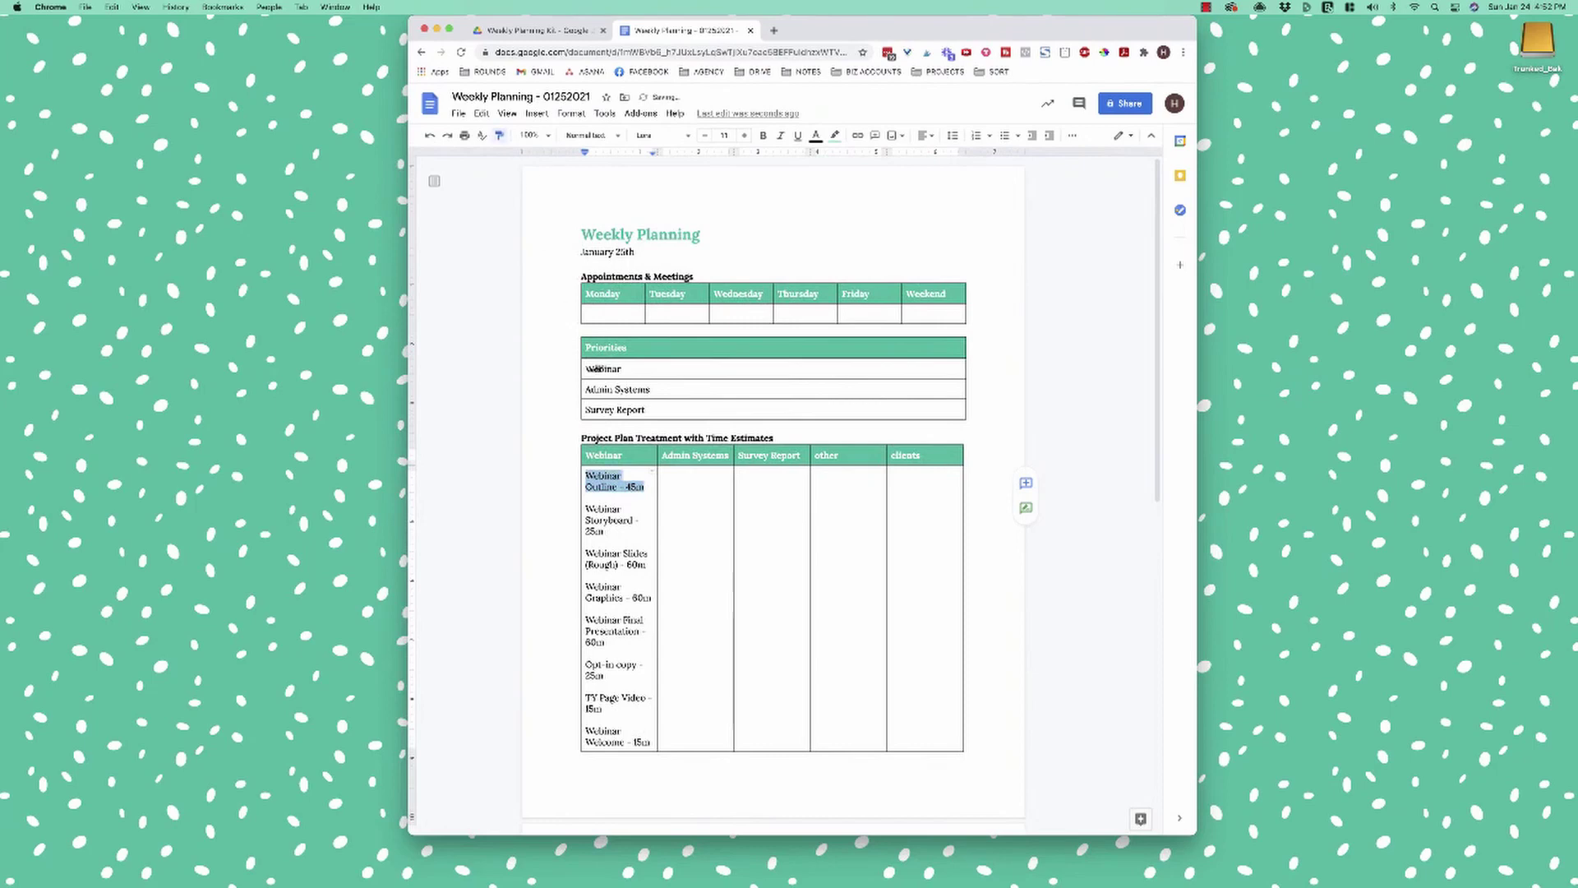
{"action": "left_click_drag", "start_coordinate": [604, 530], "coordinate": [585, 507]}
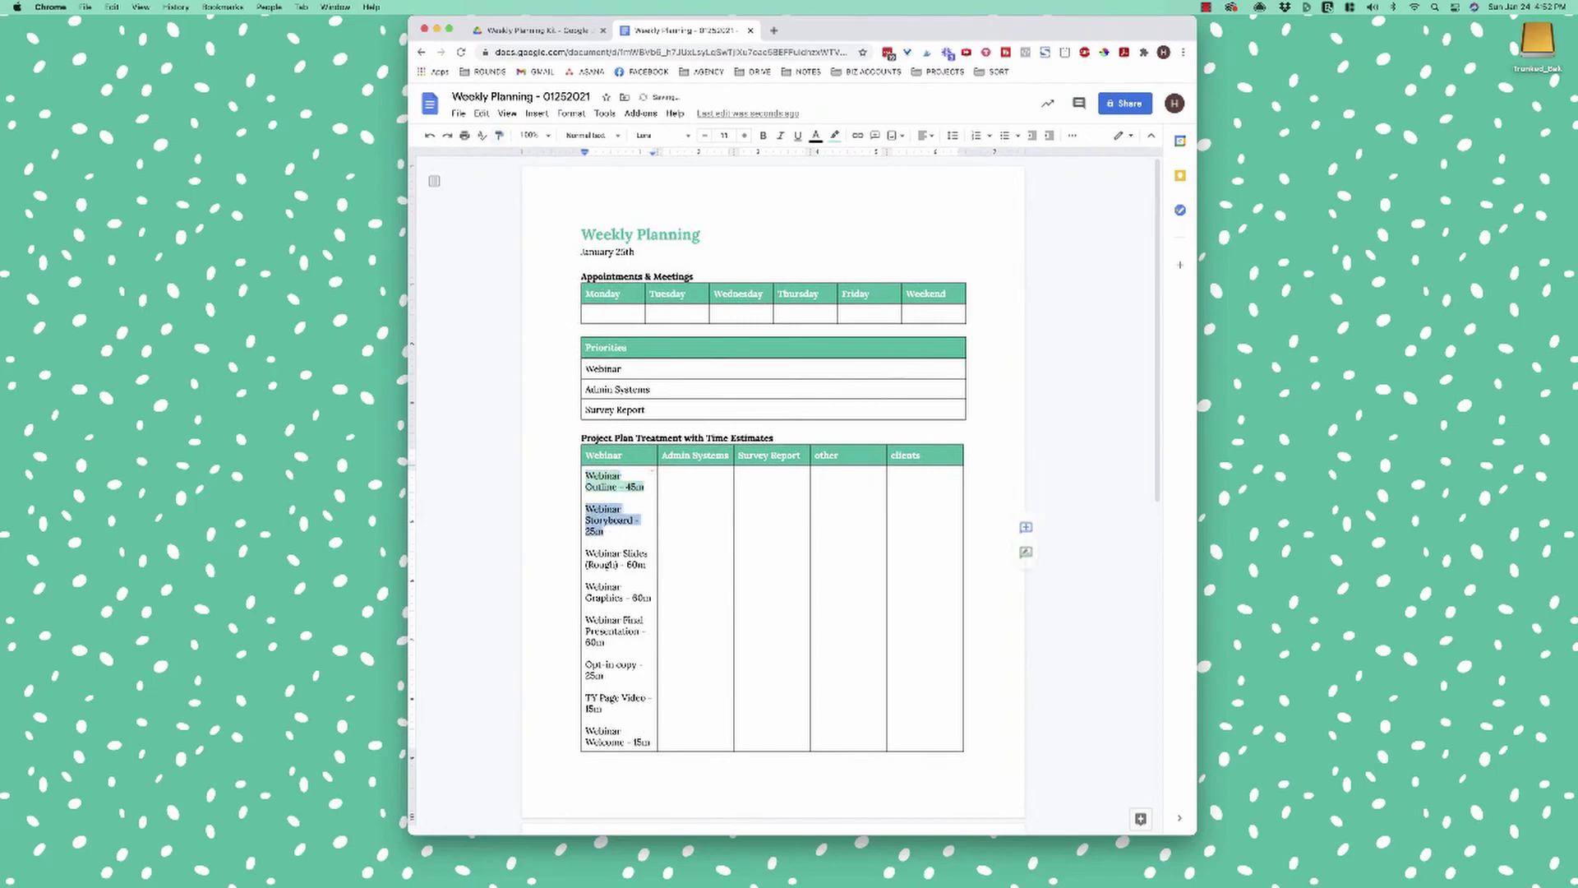
Apply Tuesday's yellow highlight to Webinar Slides (Rough) - 60m
{"action": "scroll", "coordinate": [585, 507], "scroll_direction": "down", "scroll_amount": 5}
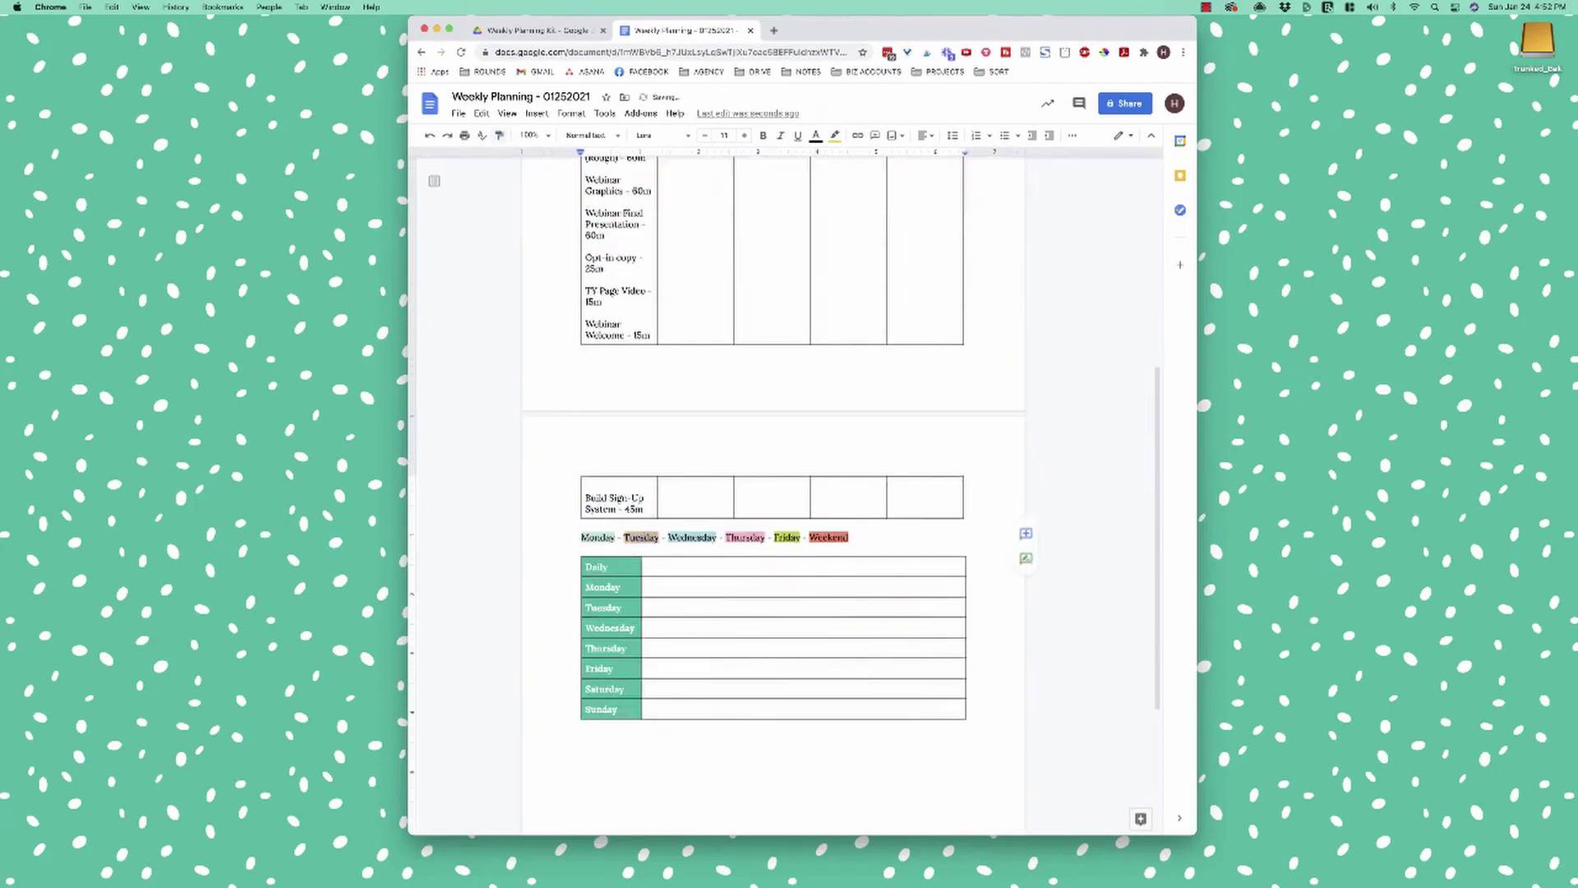
{"action": "scroll", "coordinate": [641, 483], "scroll_direction": "up", "scroll_amount": 5}
{"action": "left_click_drag", "start_coordinate": [650, 482], "coordinate": [588, 473]}
{"action": "left_click", "coordinate": [617, 498]}
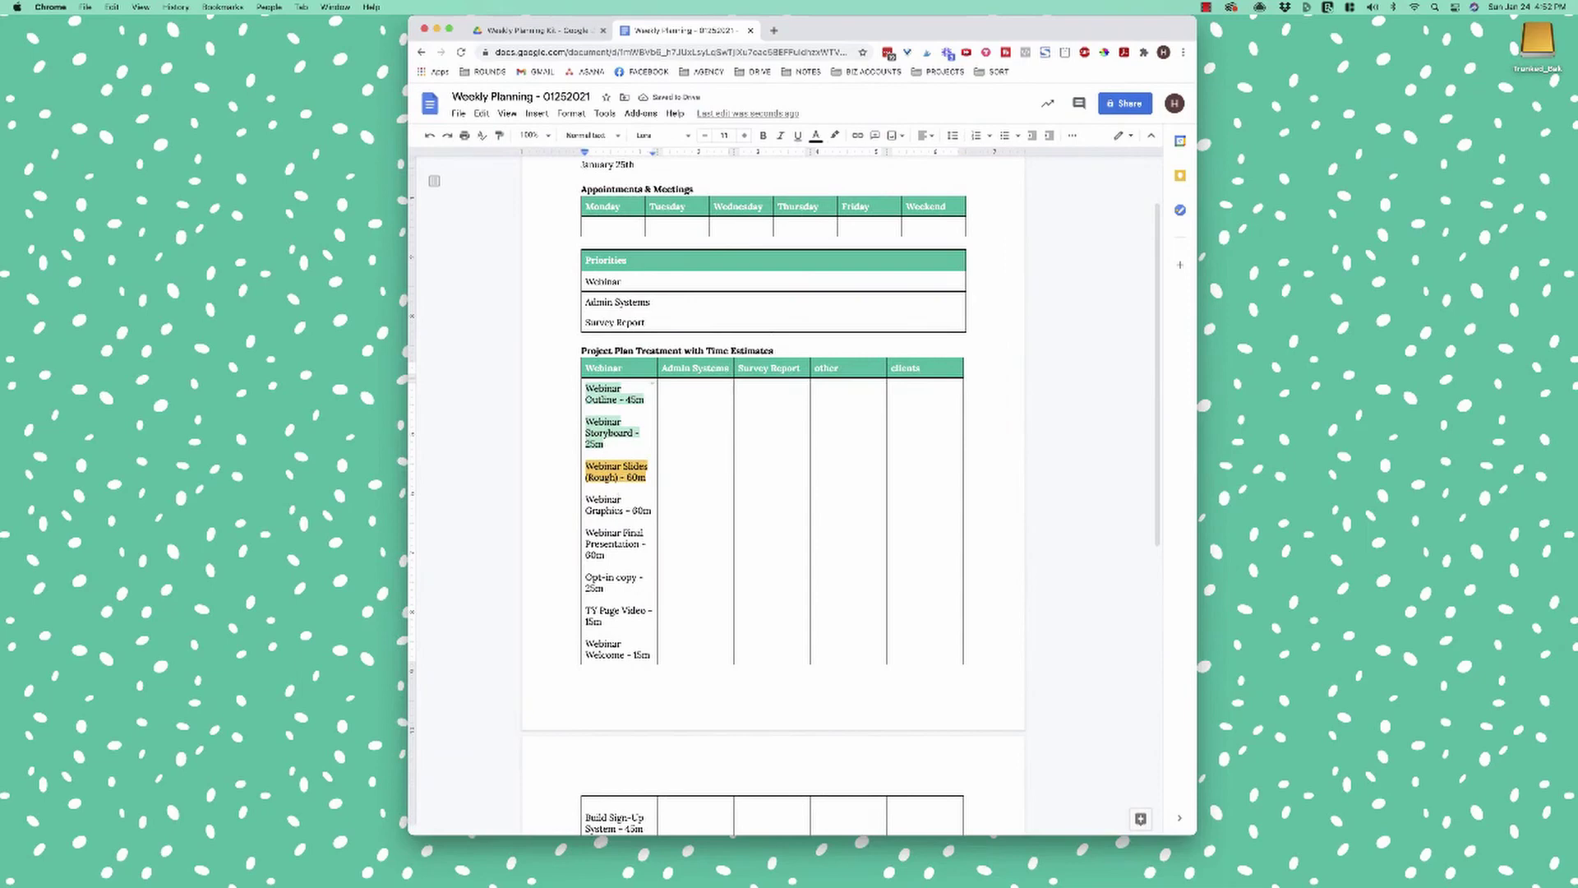
{"action": "scroll", "coordinate": [773, 494], "scroll_direction": "down", "scroll_amount": 5}
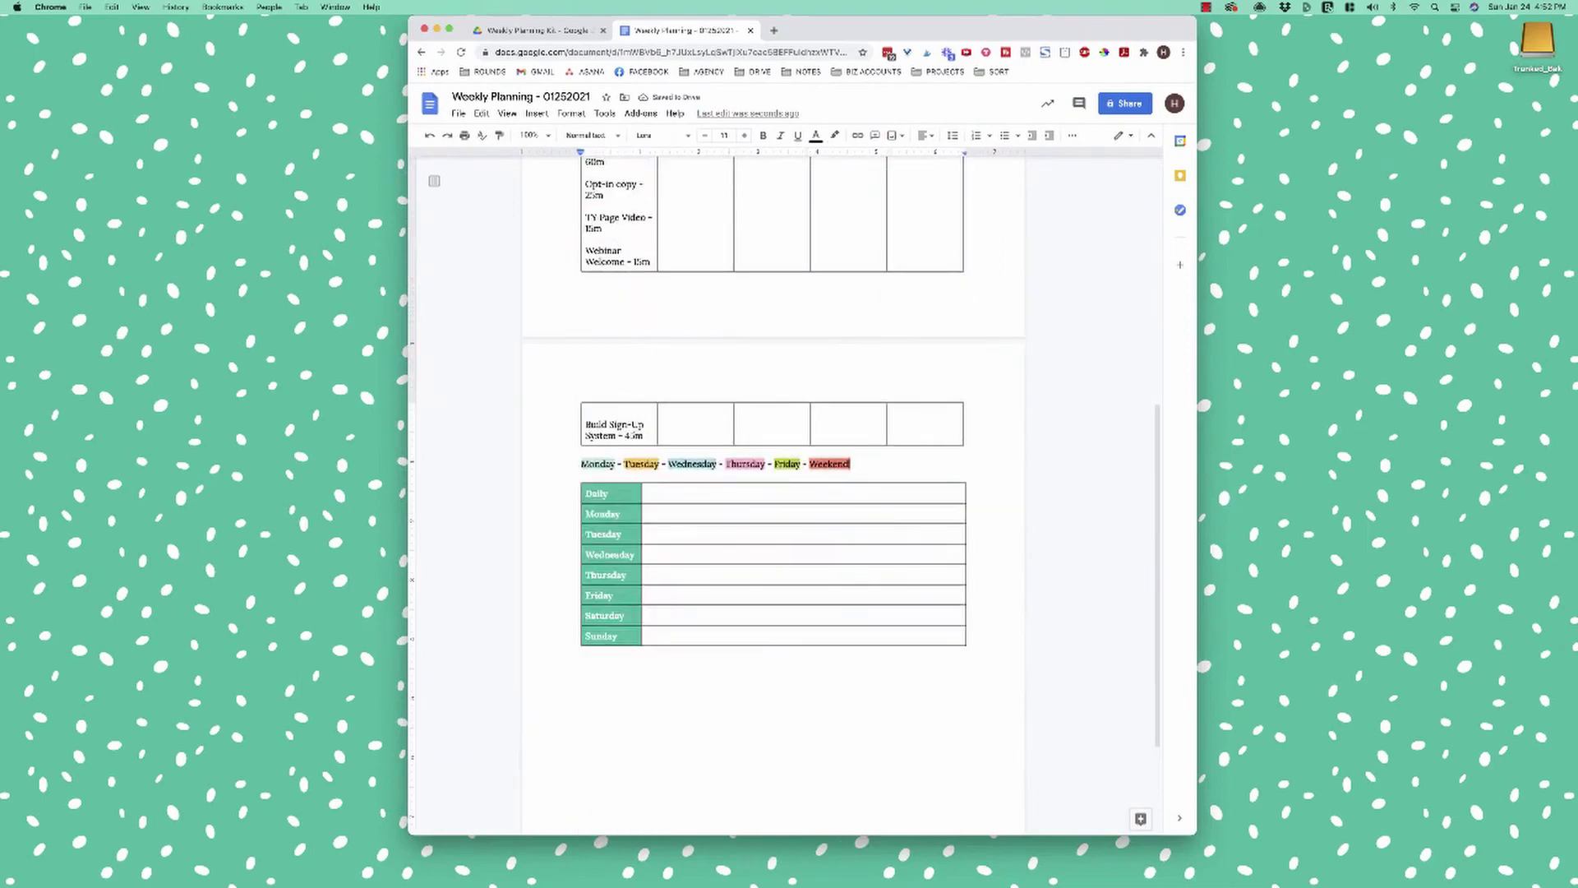
{"action": "left_click_drag", "start_coordinate": [849, 464], "coordinate": [580, 463]}
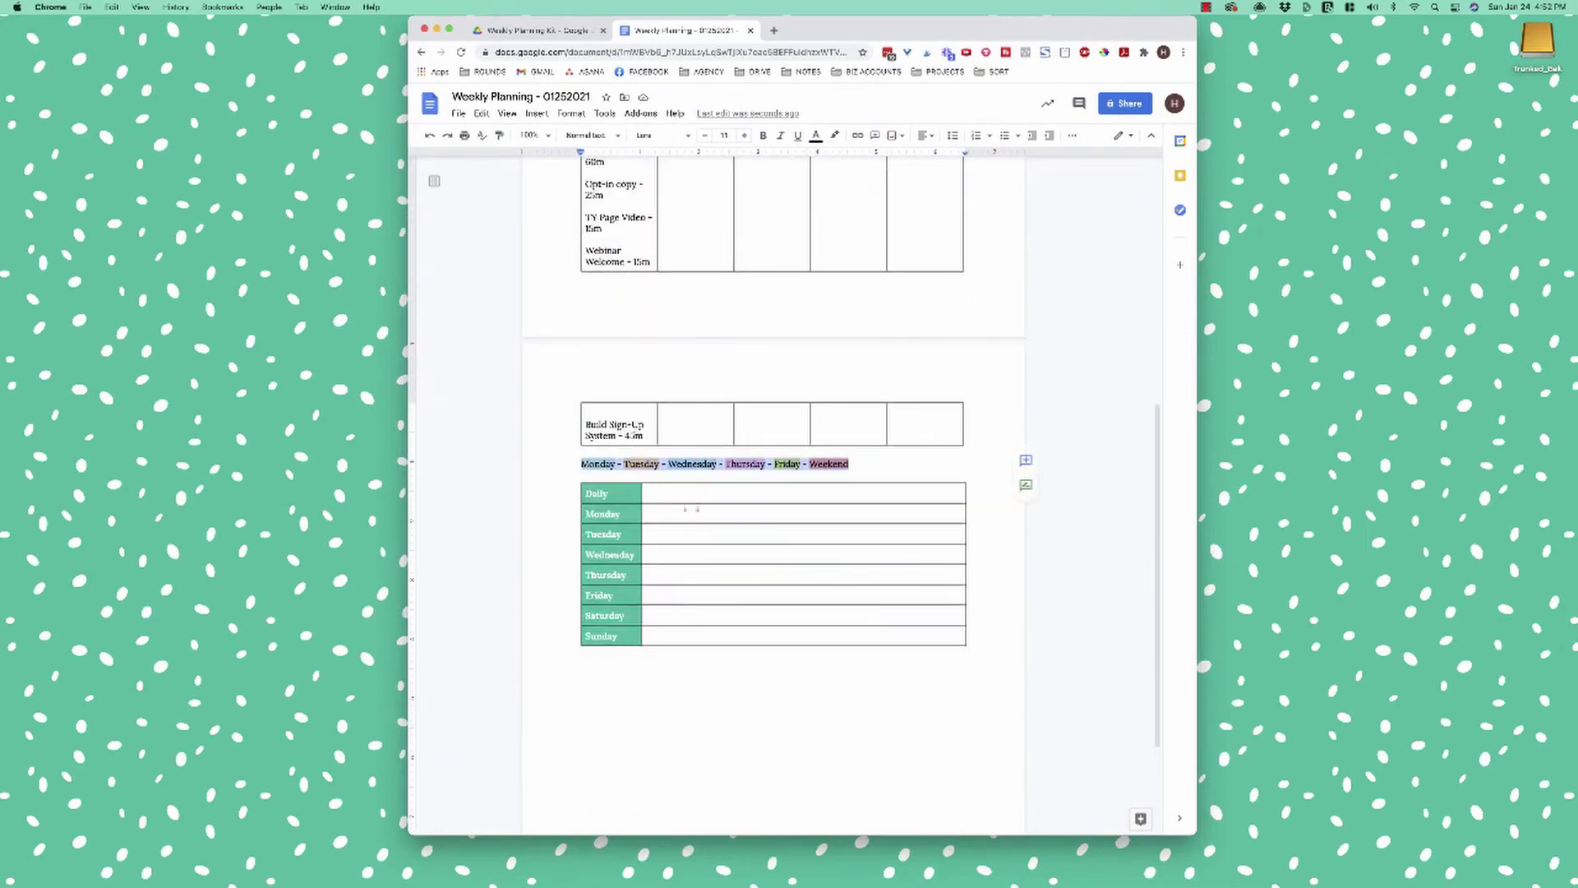
{"action": "left_click", "coordinate": [646, 493]}
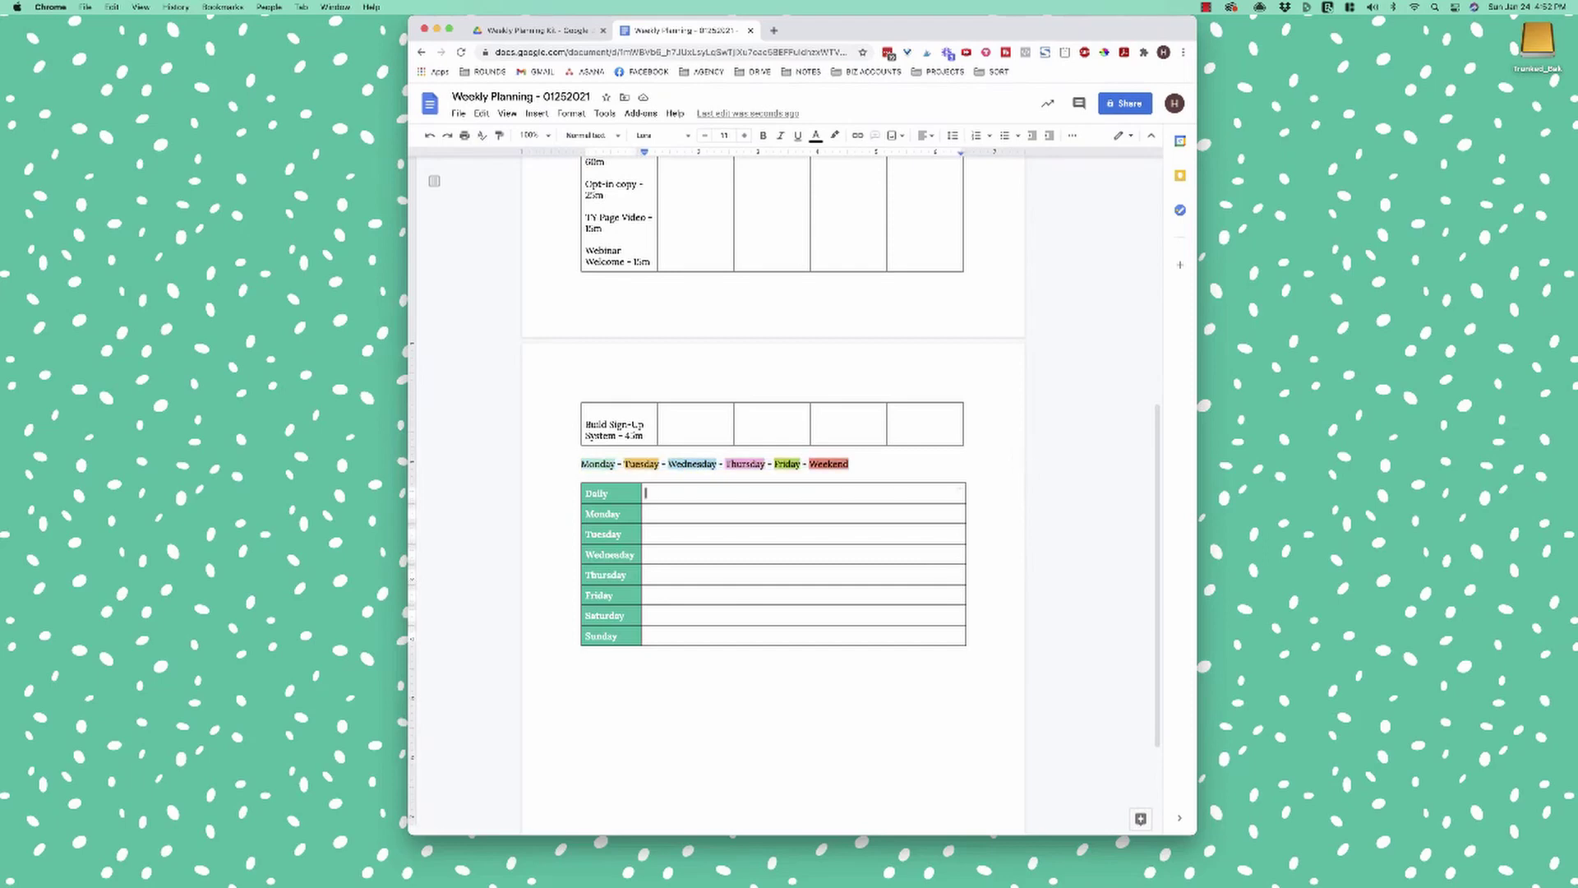
{"action": "scroll", "coordinate": [773, 493], "scroll_direction": "up", "scroll_amount": 5}
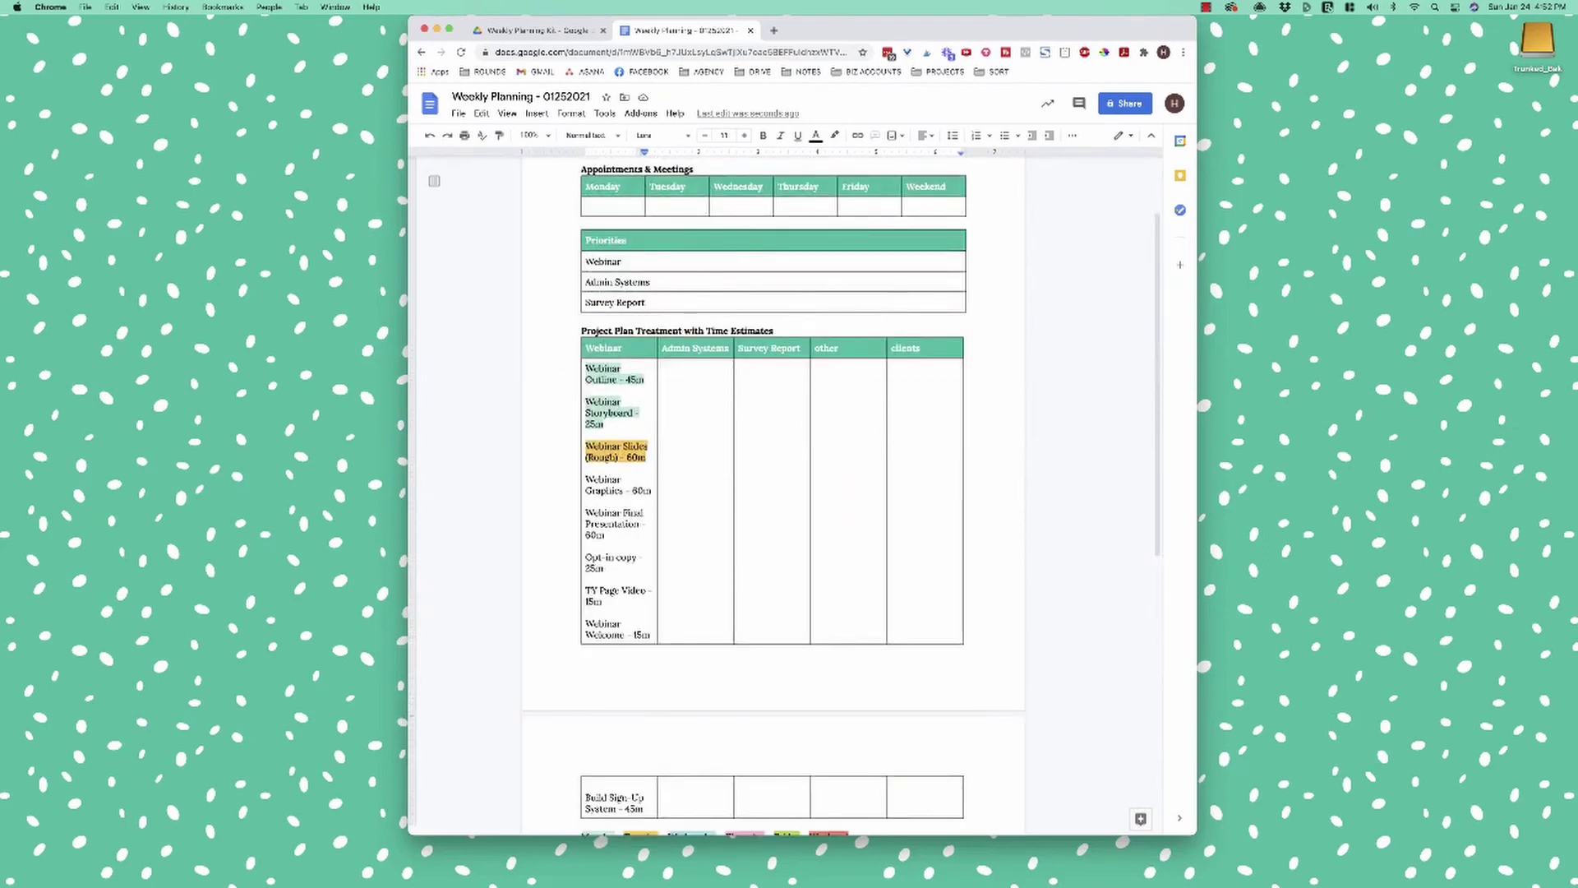
Type 'Engagement Round' into the Daily row of the day table
{"action": "scroll", "coordinate": [772, 493], "scroll_direction": "down", "scroll_amount": 4}
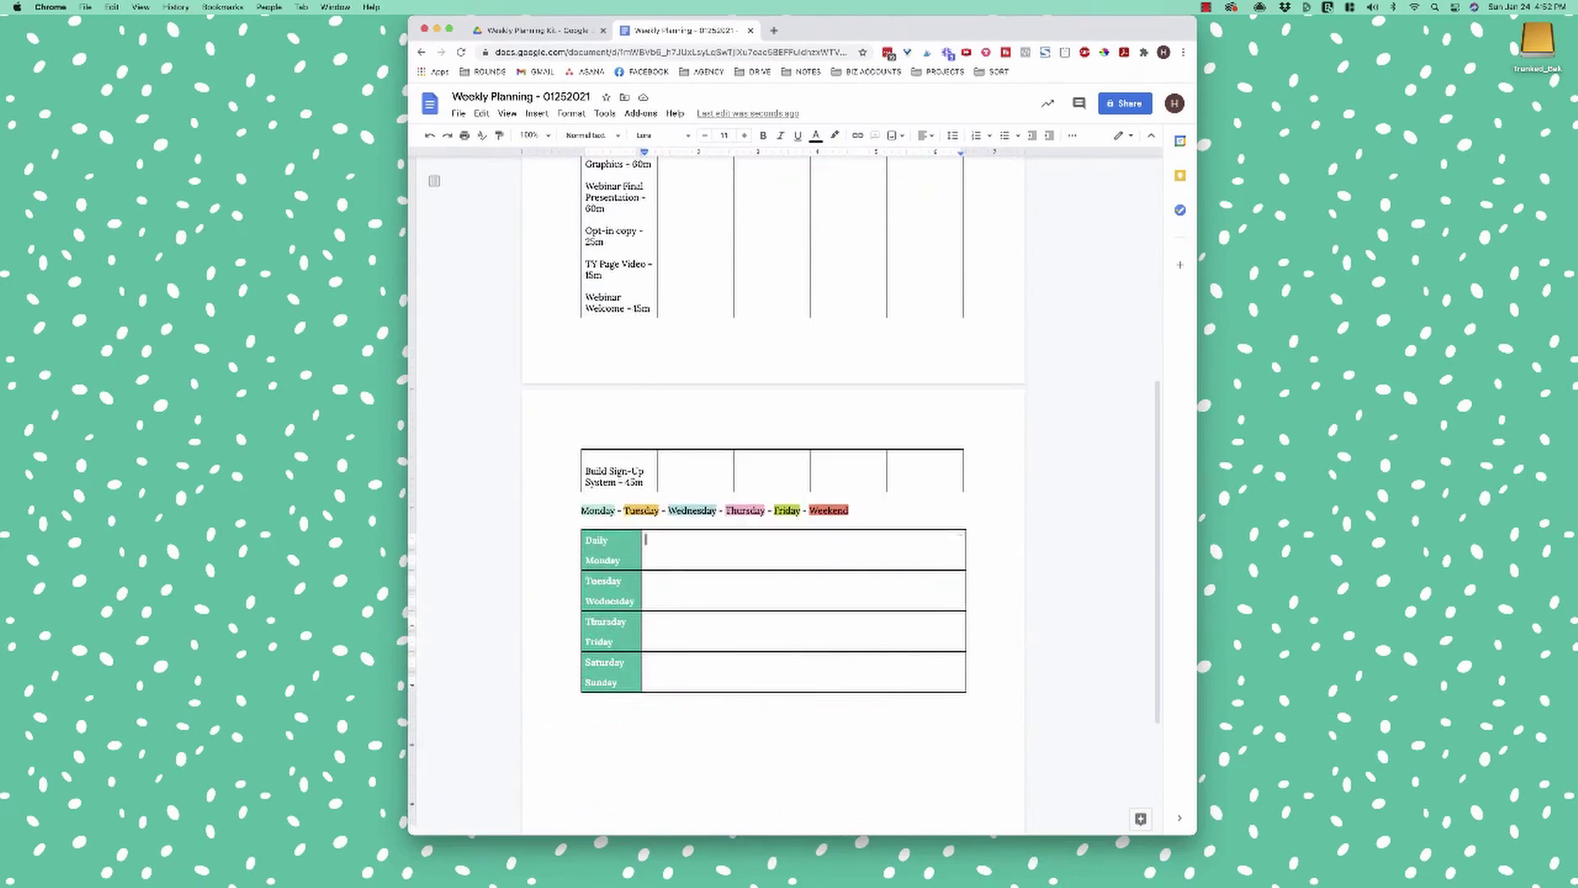
{"action": "type", "text": "Engagement ROun"}
{"action": "key", "text": "BackSpace"}
{"action": "key", "text": "BackSpace"}
{"action": "key", "text": "BackSpace"}
{"action": "type", "text": "ound"}
{"action": "scroll", "coordinate": [773, 494], "scroll_direction": "up", "scroll_amount": 4}
{"action": "scroll", "coordinate": [773, 493], "scroll_direction": "up", "scroll_amount": 3}
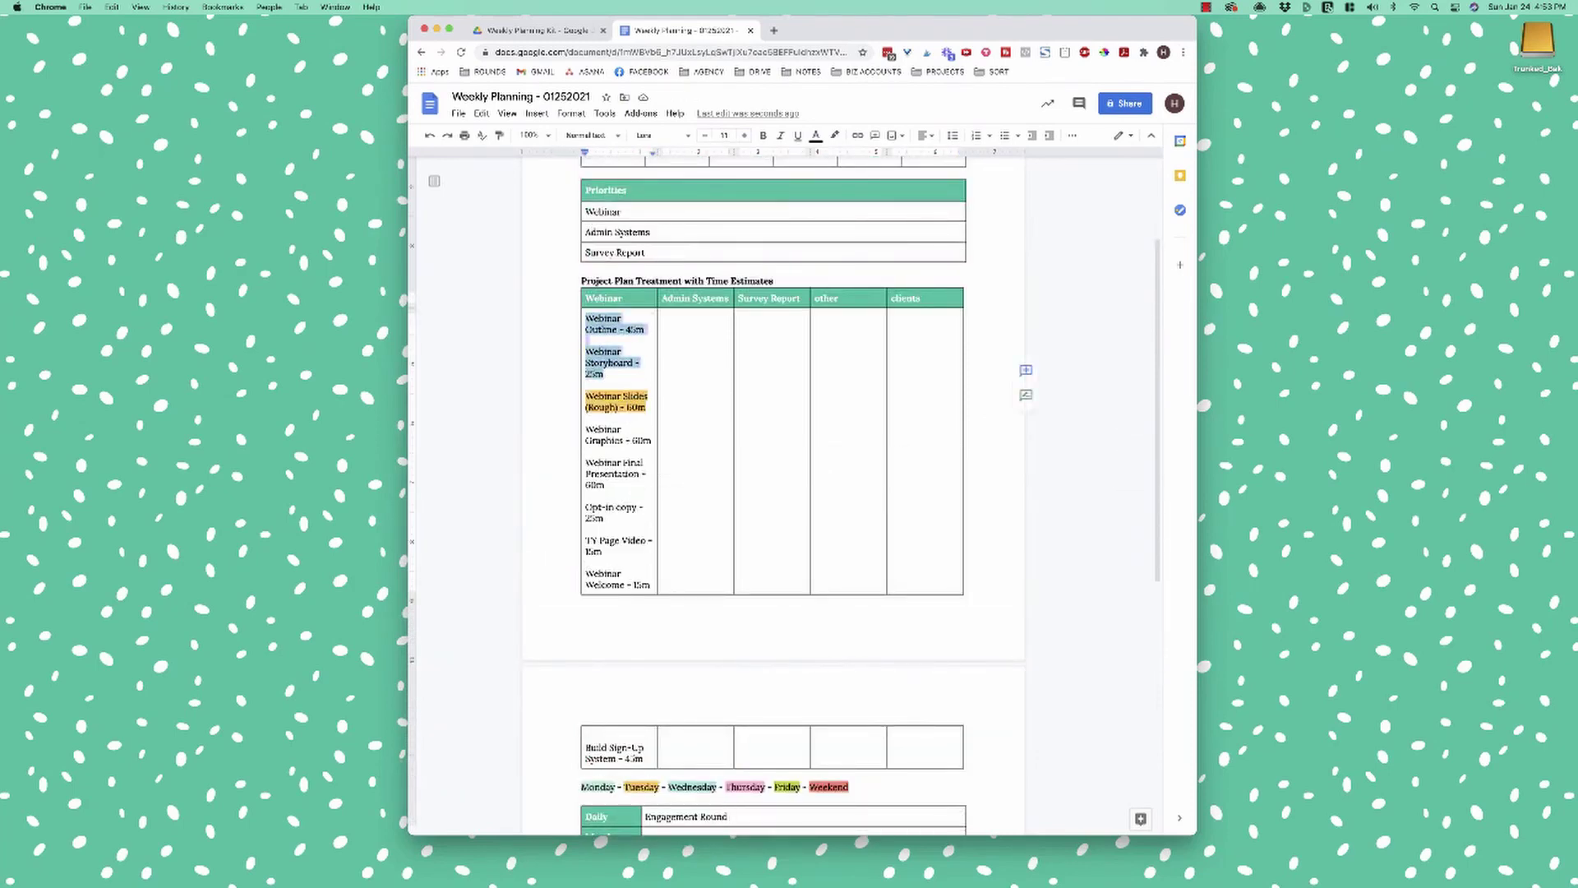
{"action": "scroll", "coordinate": [734, 452], "scroll_direction": "down", "scroll_amount": 12}
Paste the Webinar Outline - 45m and Webinar Storyboard - 25m lines into Monday's cell
{"action": "left_click", "coordinate": [658, 346]}
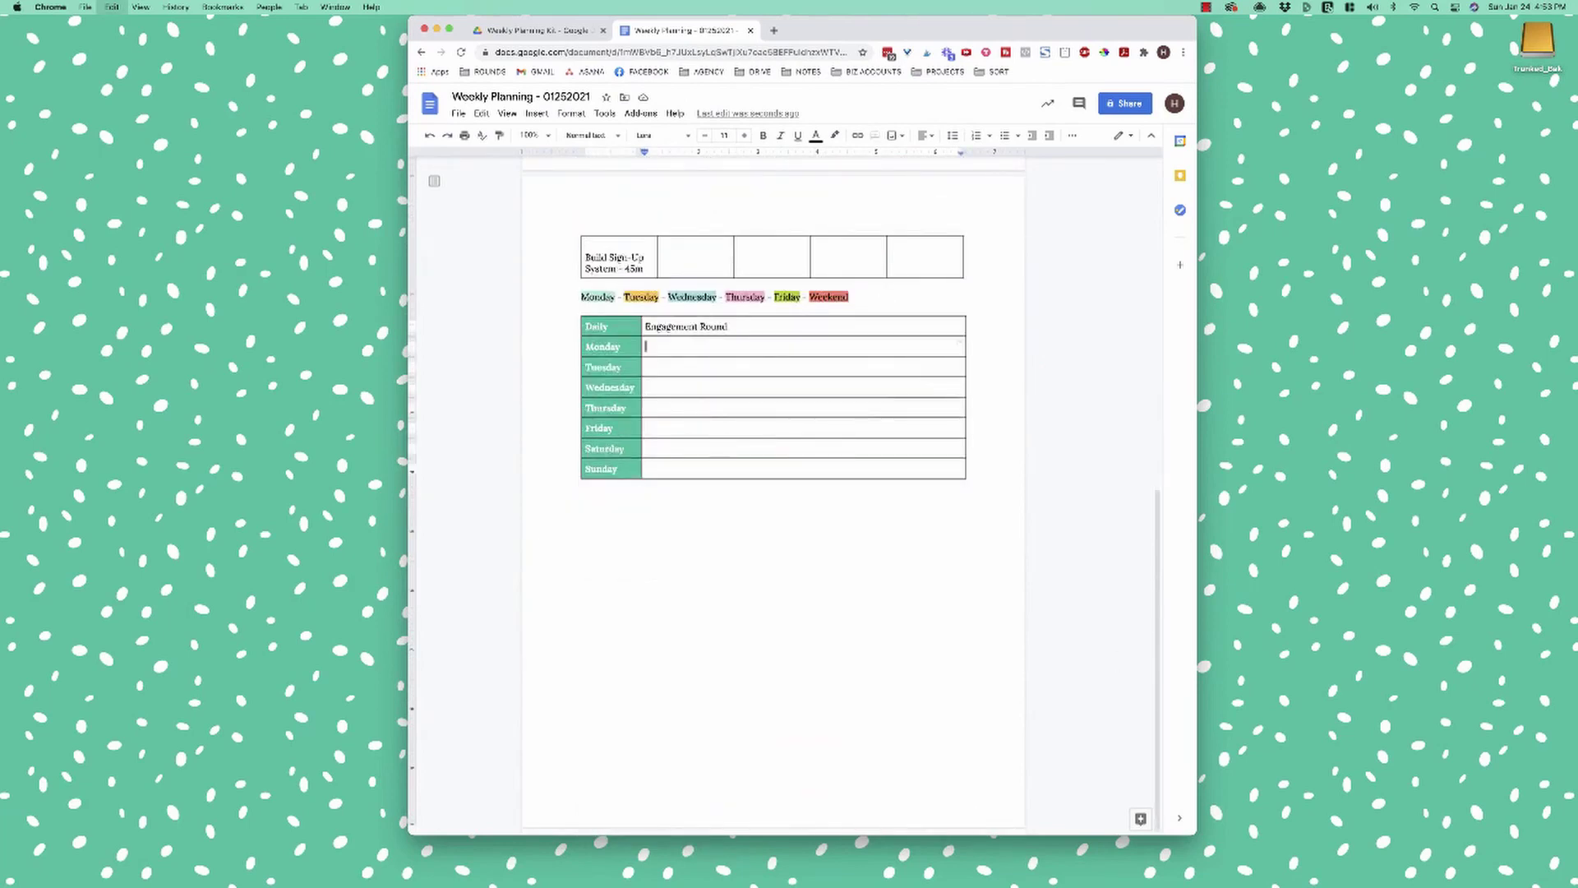
{"action": "type", "text": "Webinar Outline - 45m Webinar Storyboard - 25m"}
{"action": "scroll", "coordinate": [772, 494], "scroll_direction": "up", "scroll_amount": 10}
{"action": "scroll", "coordinate": [772, 494], "scroll_direction": "up", "scroll_amount": 4}
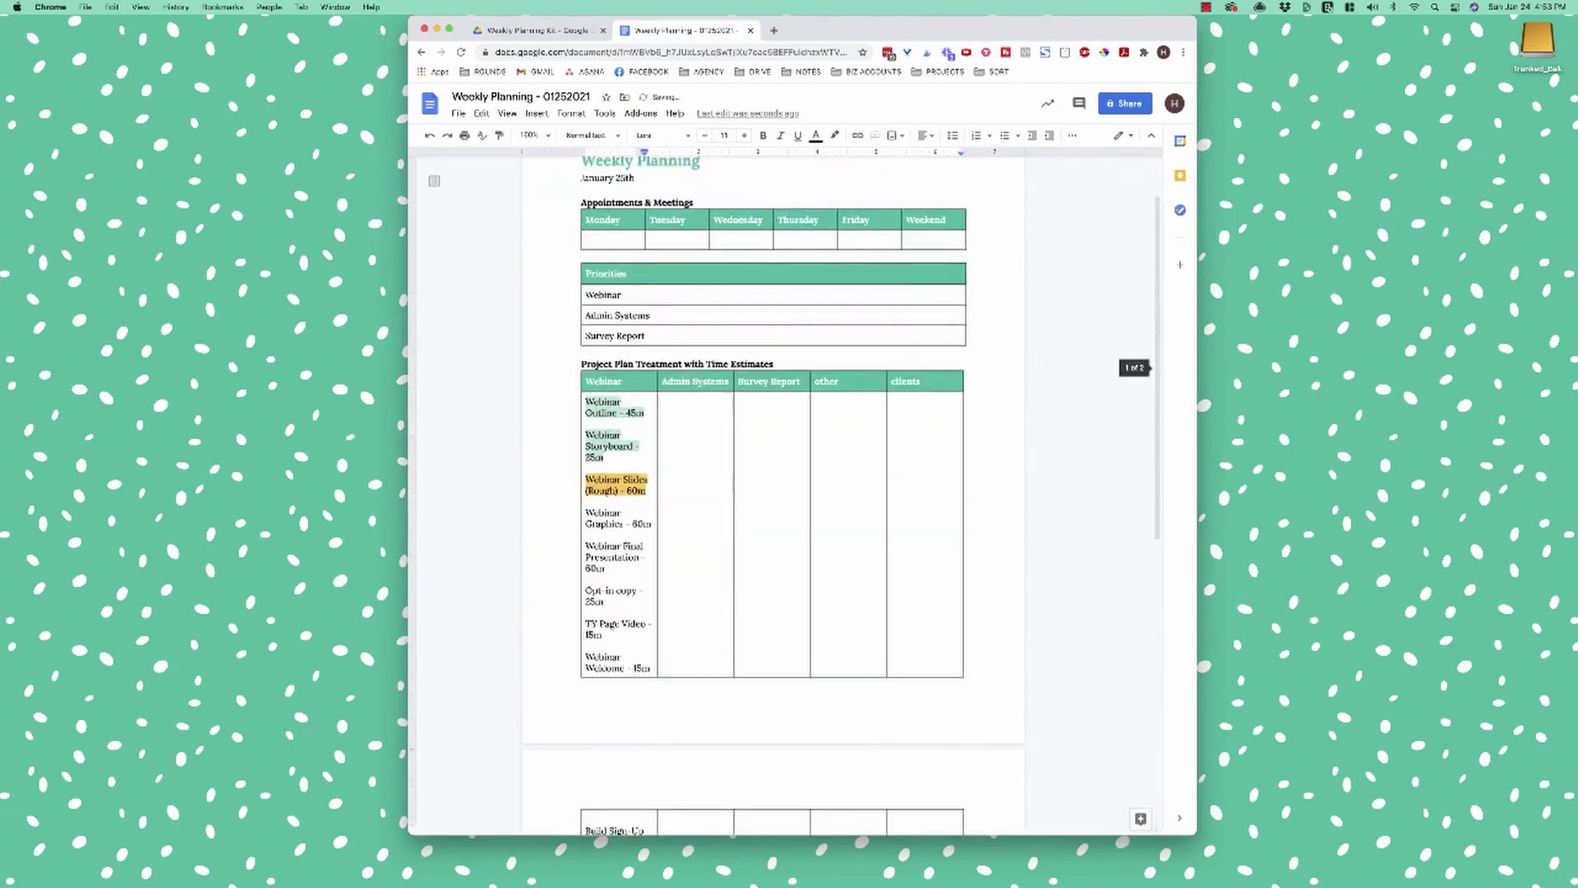
{"action": "scroll", "coordinate": [773, 493], "scroll_direction": "down", "scroll_amount": 9}
{"action": "scroll", "coordinate": [773, 493], "scroll_direction": "down", "scroll_amount": 4}
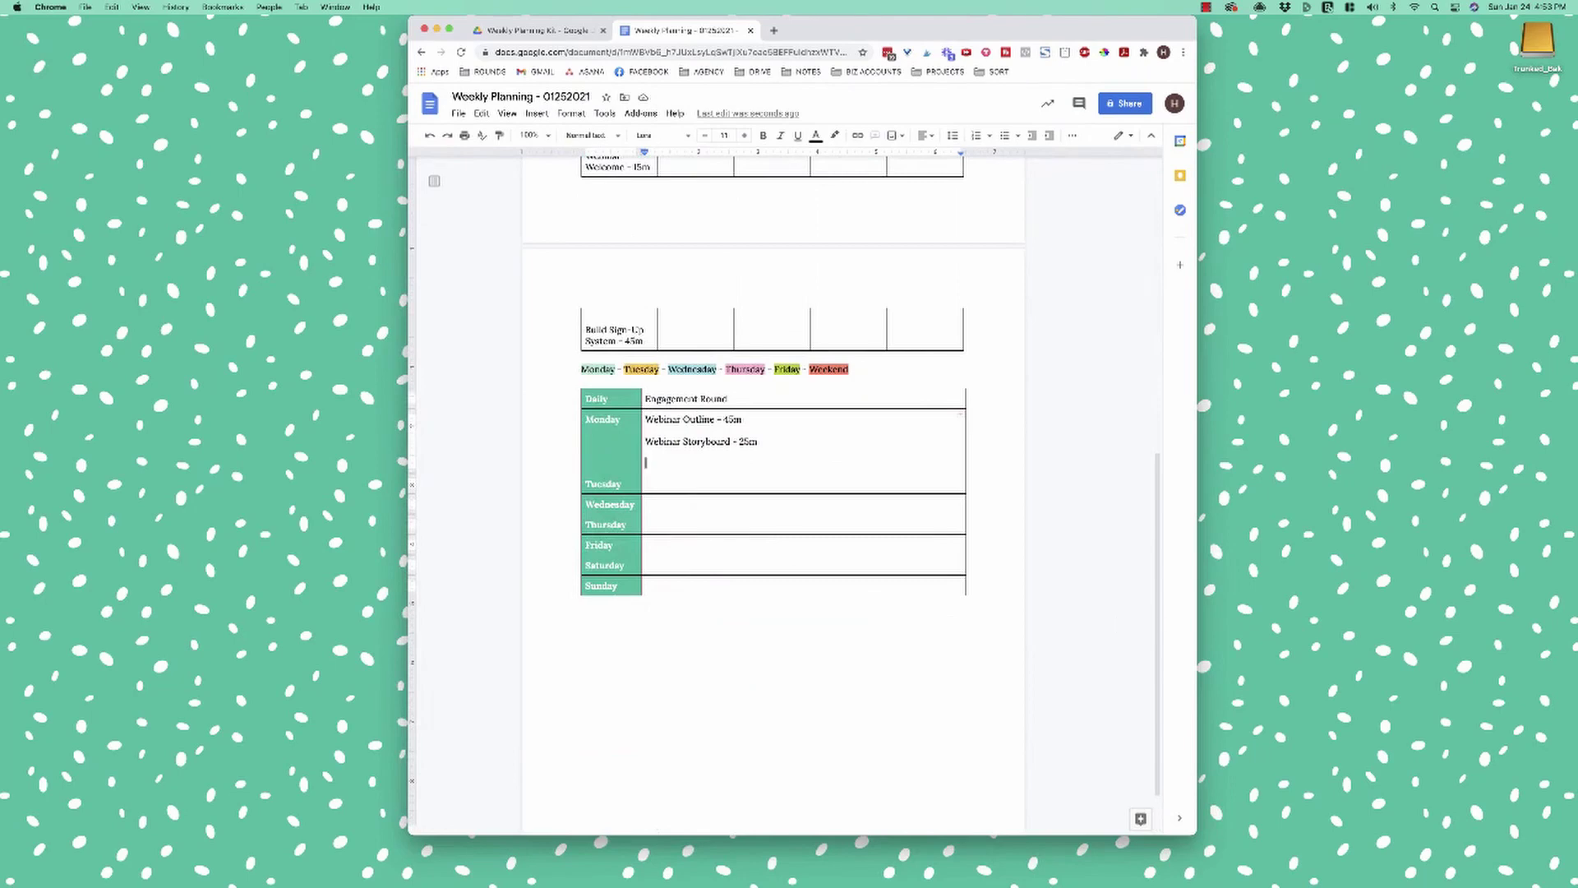
{"action": "left_click_drag", "start_coordinate": [757, 442], "coordinate": [658, 442]}
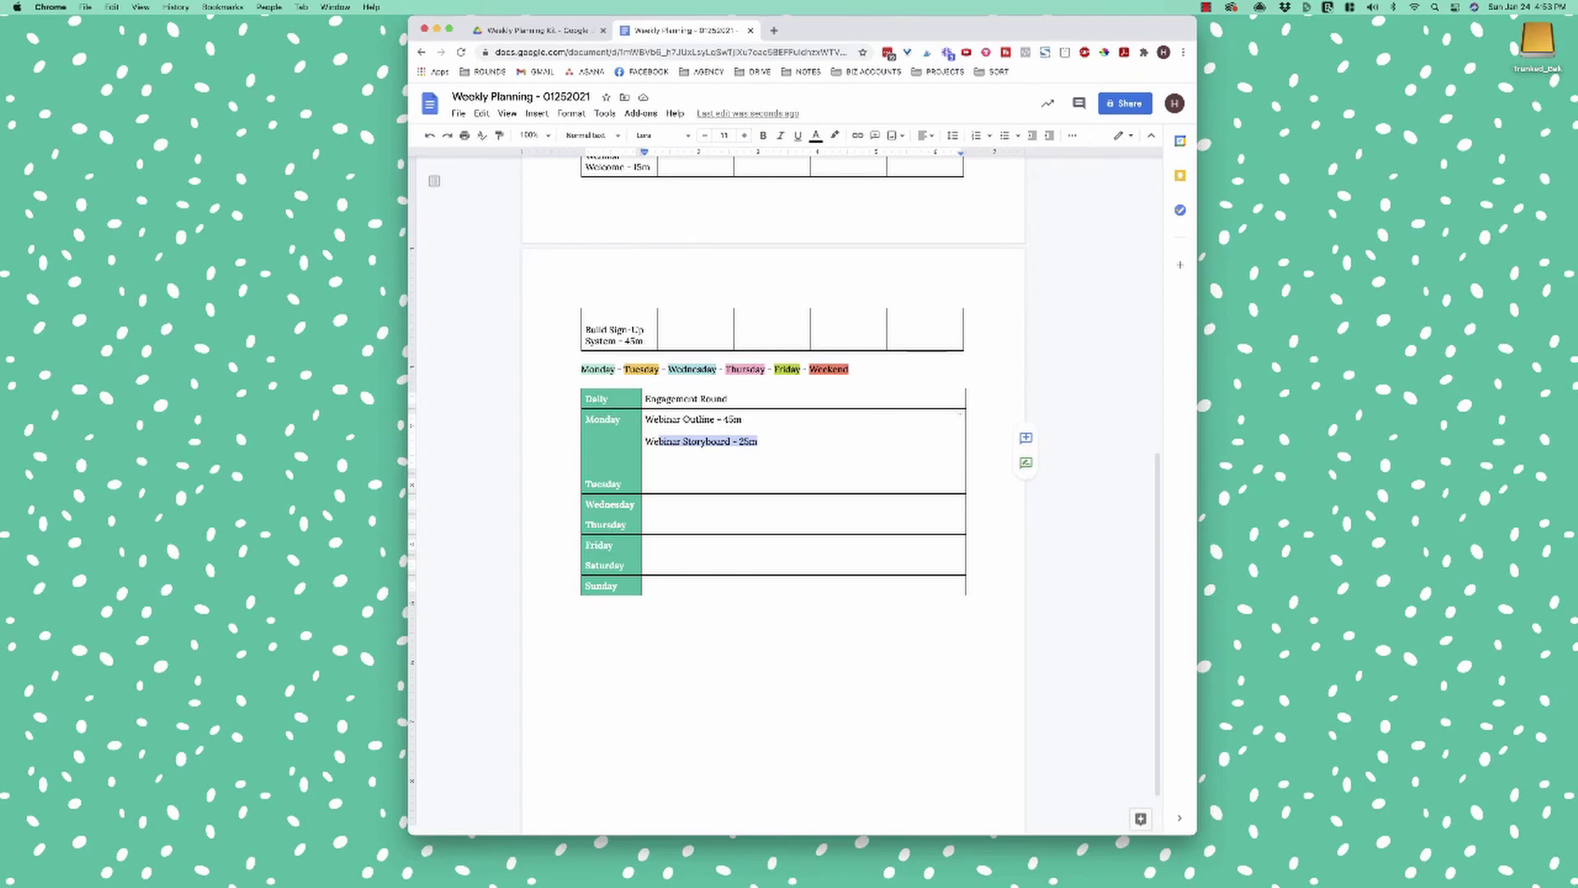
{"action": "scroll", "coordinate": [773, 493], "scroll_direction": "up", "scroll_amount": 10}
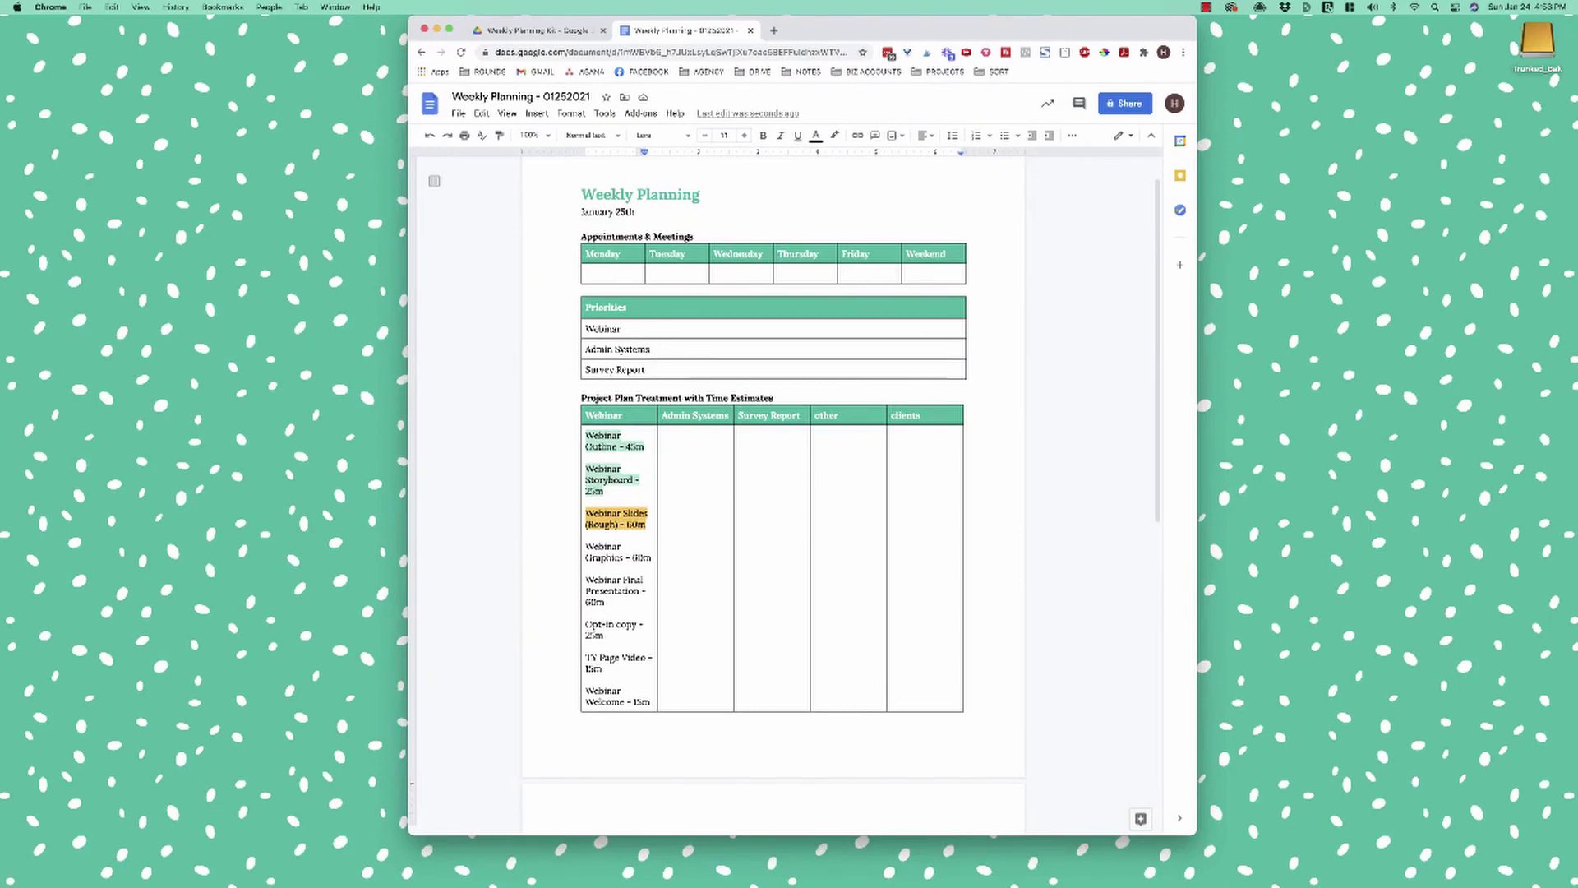
{"action": "scroll", "coordinate": [773, 493], "scroll_direction": "down", "scroll_amount": 15}
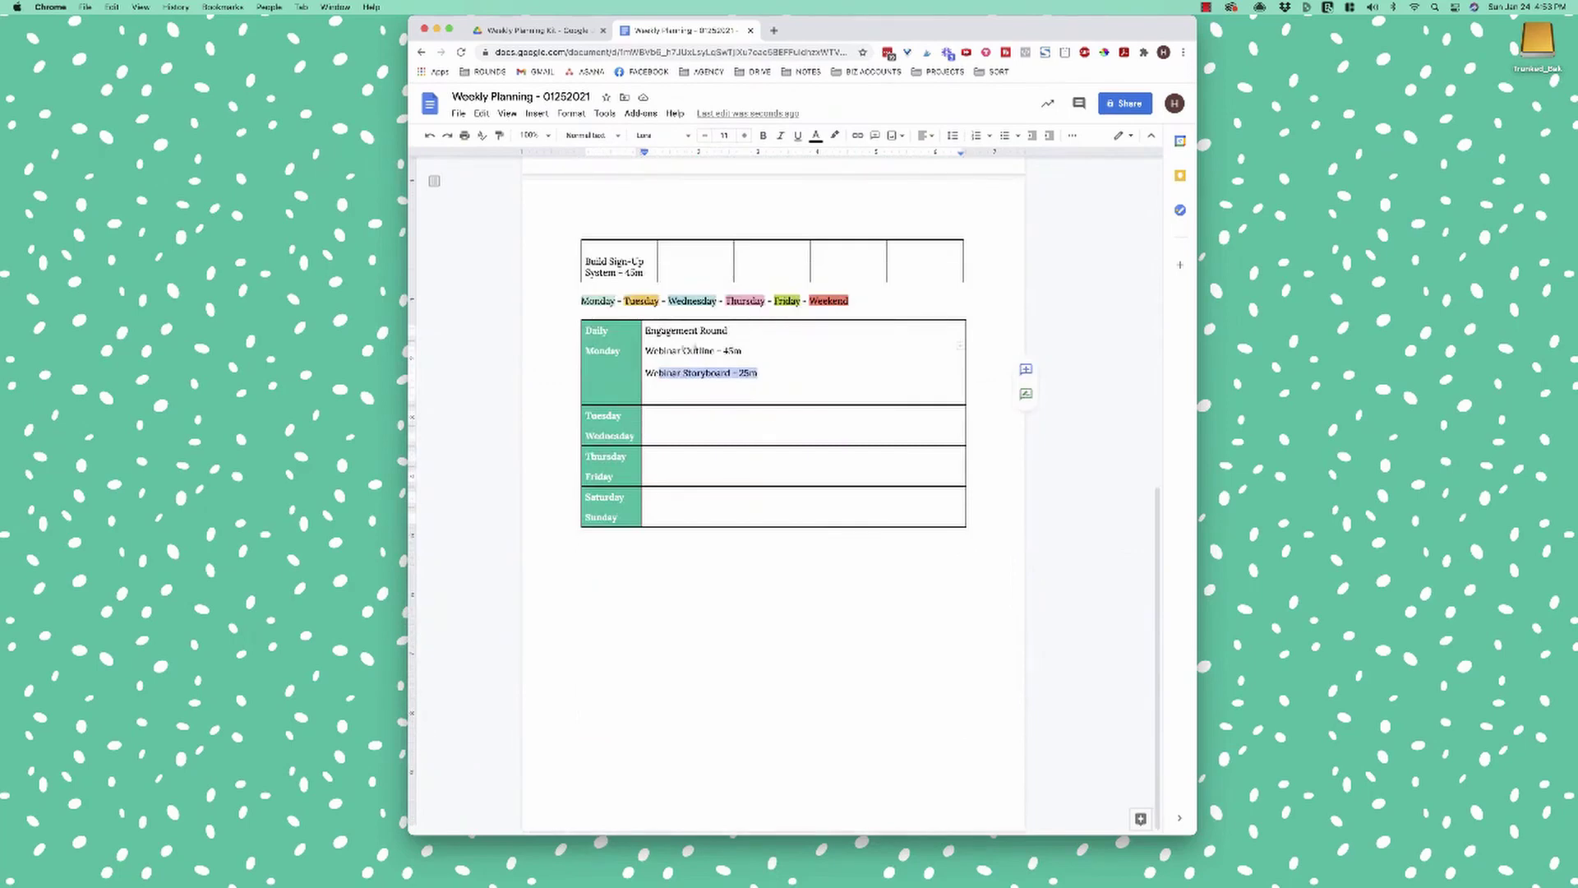
{"action": "left_click", "coordinate": [646, 362]}
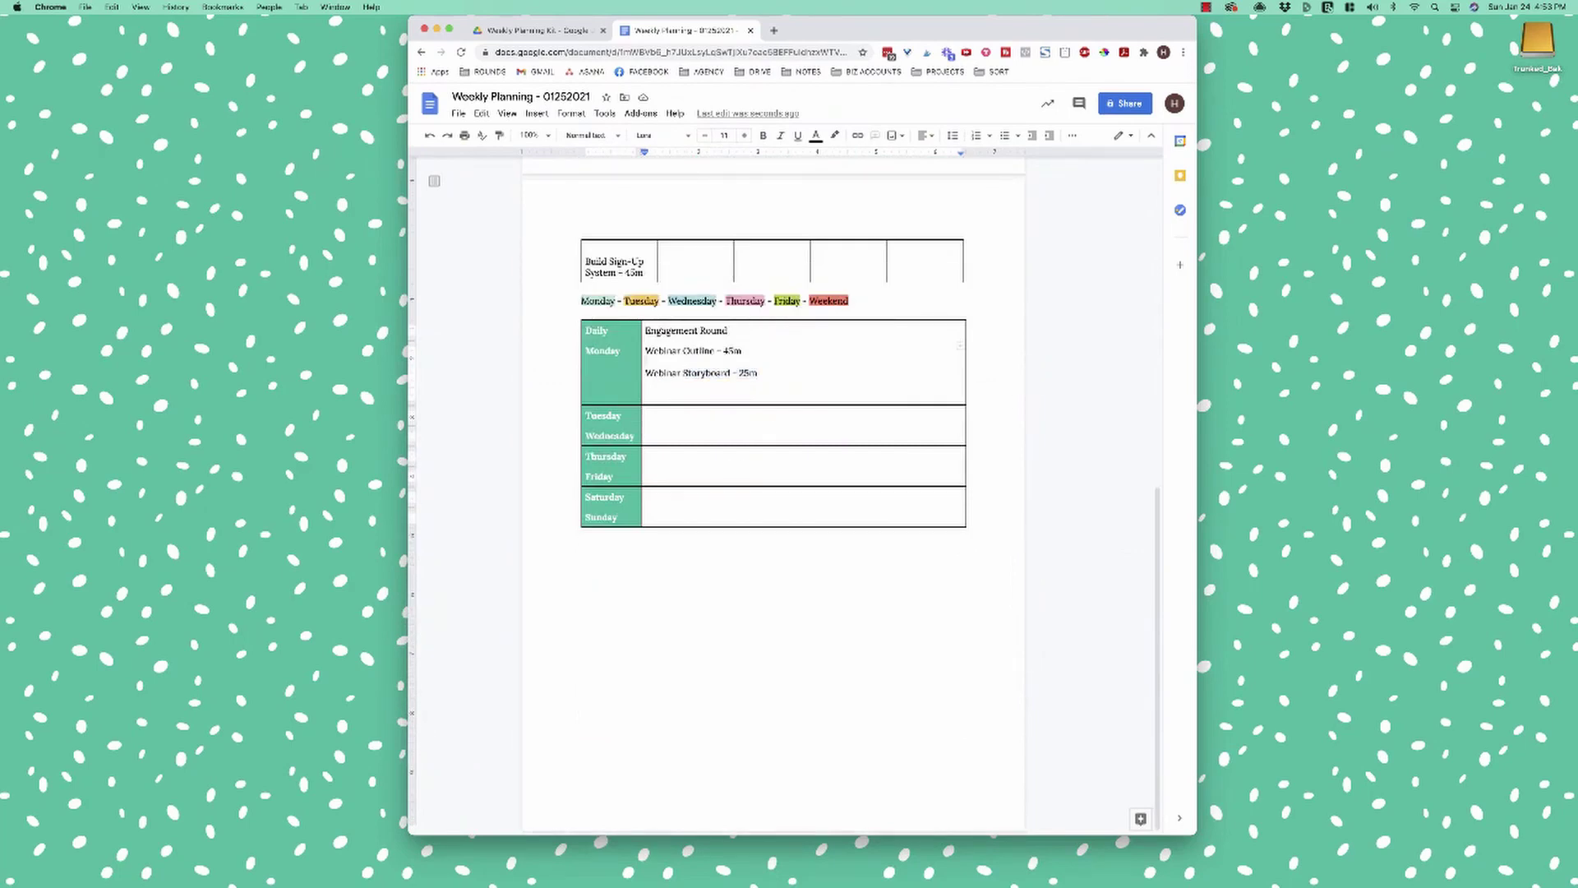